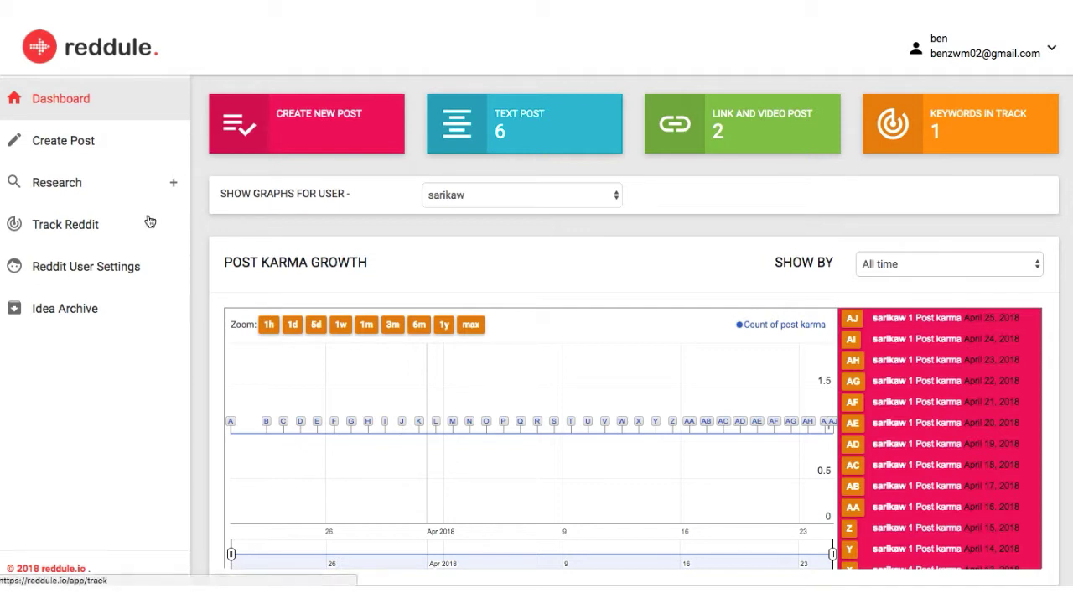
Step: Open the Reddit user settings and examine the username and password fields for adding a new Reddit account
left_click(109, 269)
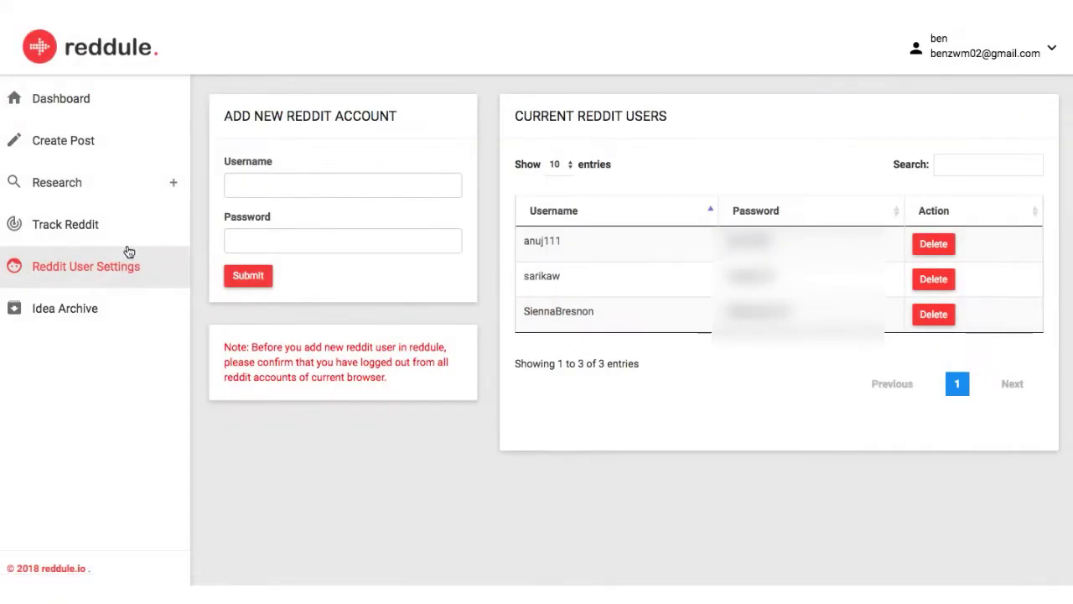
left_click(251, 178)
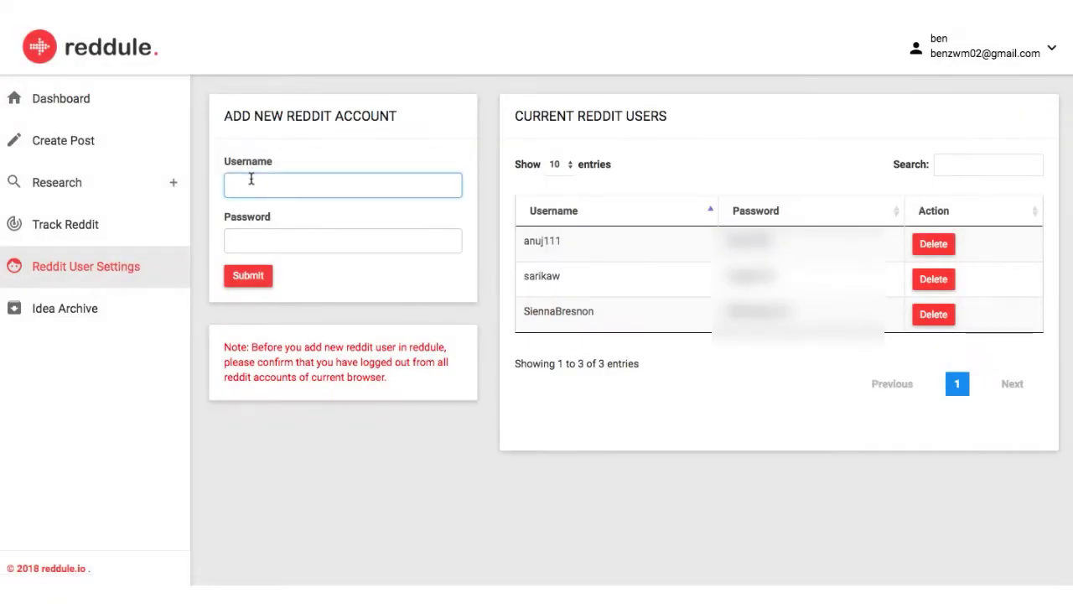
left_click(255, 246)
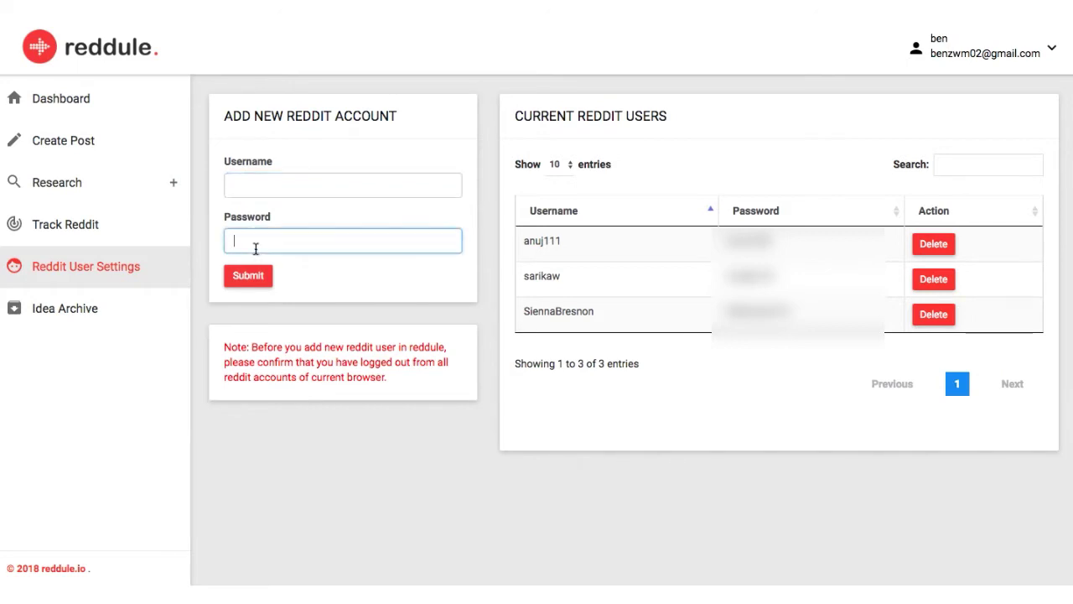
Step: Open Reddit tracking and set up a new campaign for the keyword "keto", looking in both comments and submissions
left_click(71, 238)
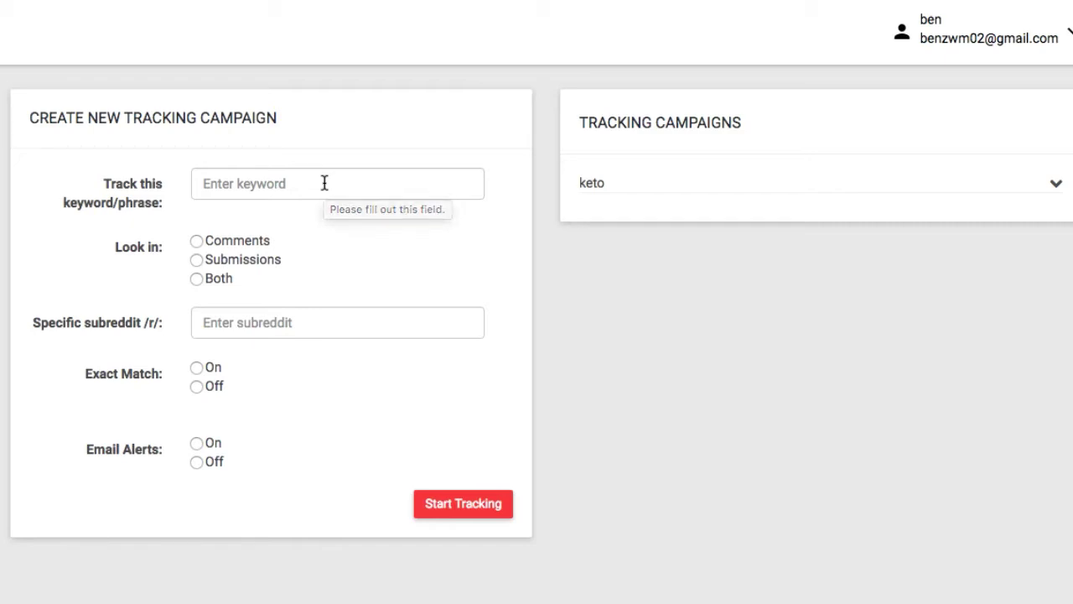
left_click(325, 183)
type("keto")
left_click(305, 212)
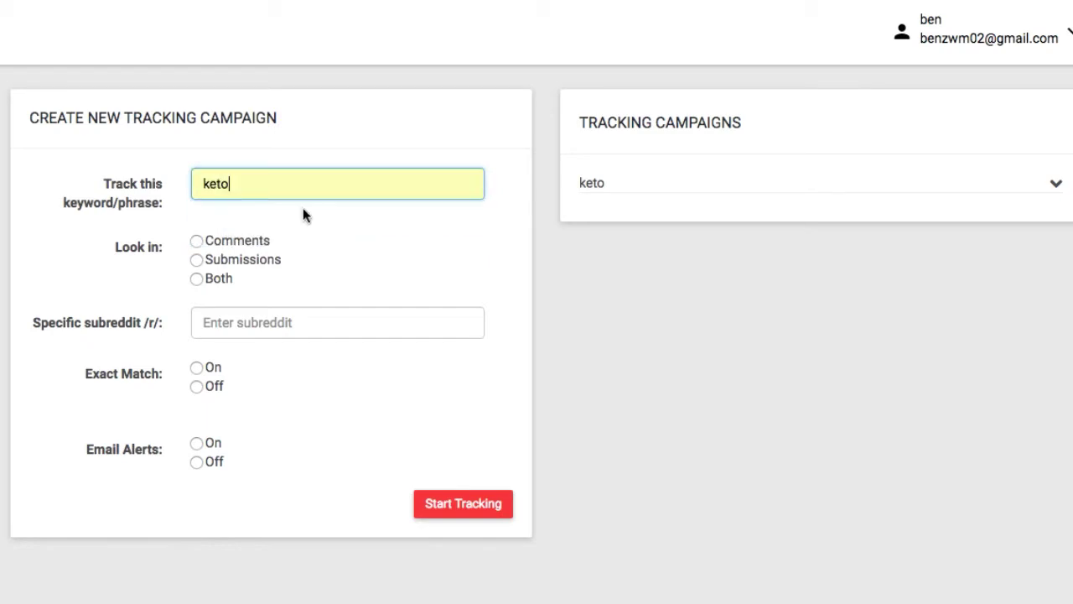
left_click(196, 241)
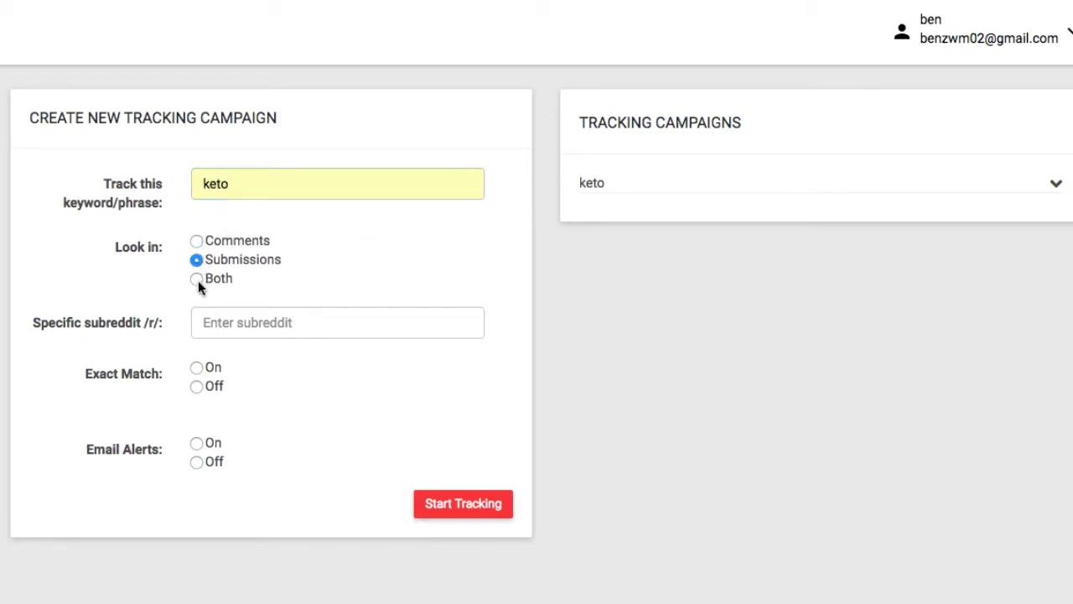
left_click(198, 281)
Step: Limit the new campaign to the subreddit "ketodiet" and turn on exact match and email alerts
left_click(224, 323)
type("ketodiet")
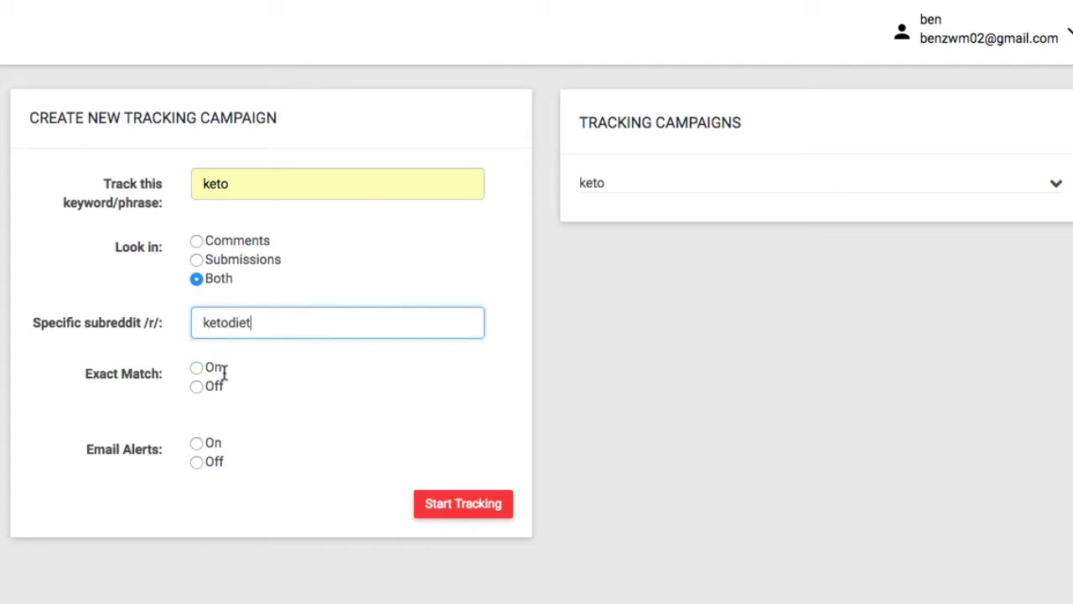
left_click(198, 369)
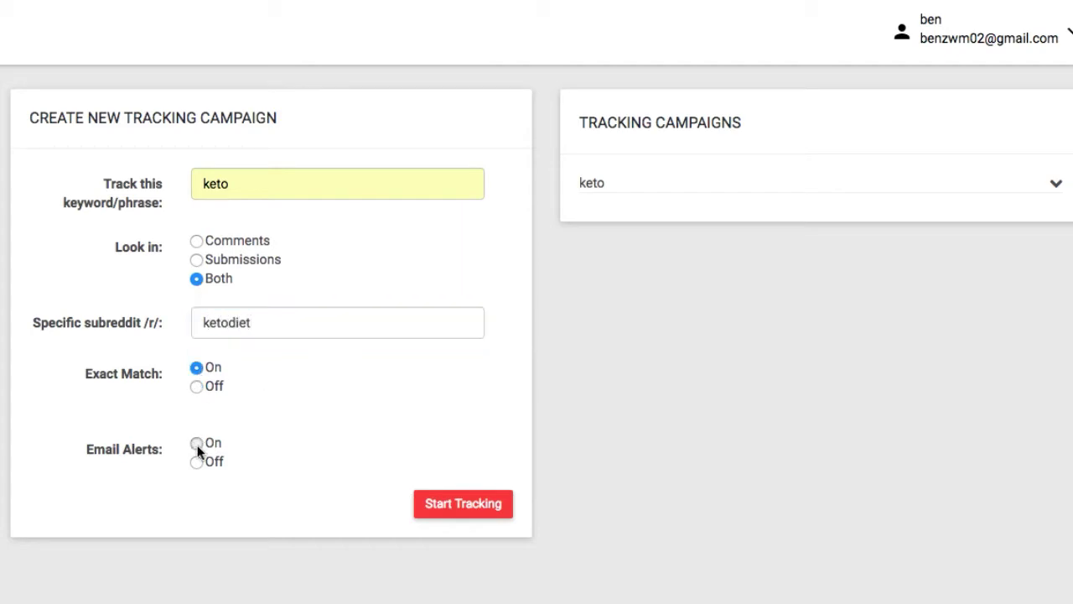
left_click(198, 445)
Step: Browse the results of the existing keto tracking campaign and read the "First post! A little awkward for me" submission on Reddit
left_click(1056, 182)
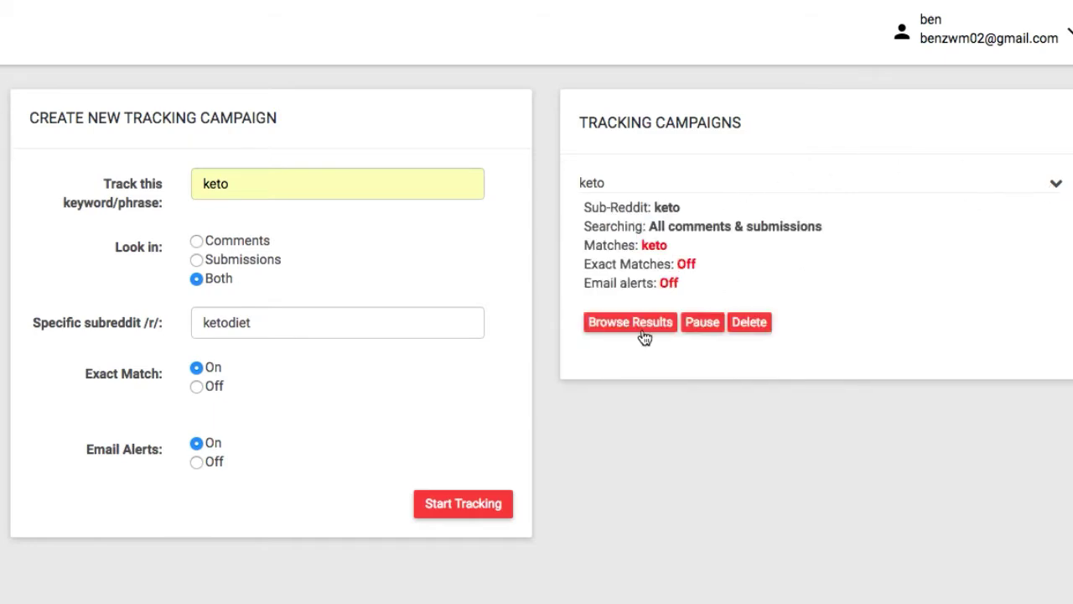
left_click(631, 323)
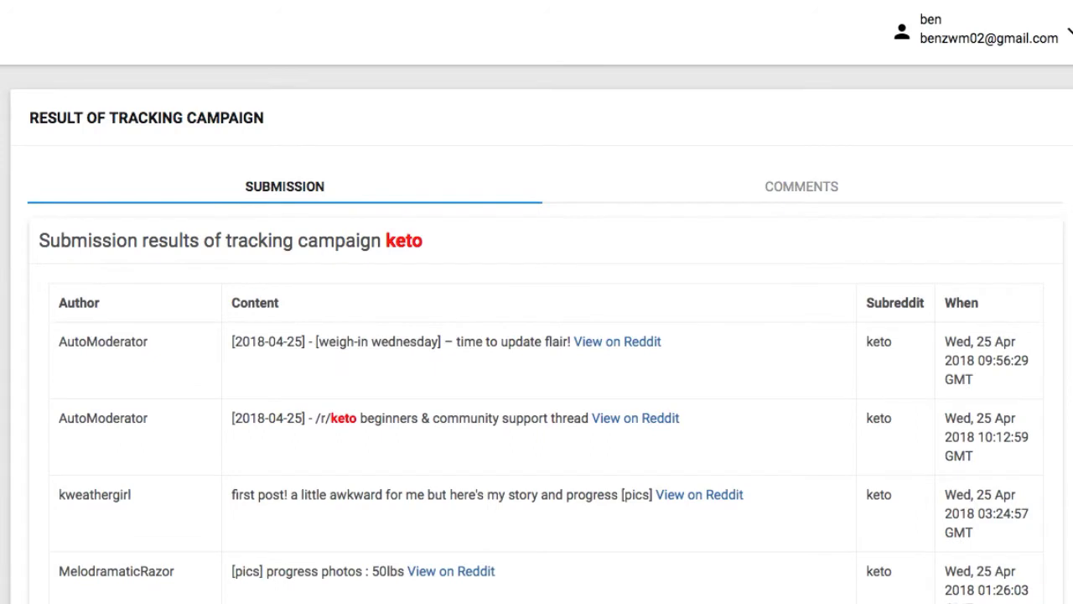
scroll(510, 369, "down", 3)
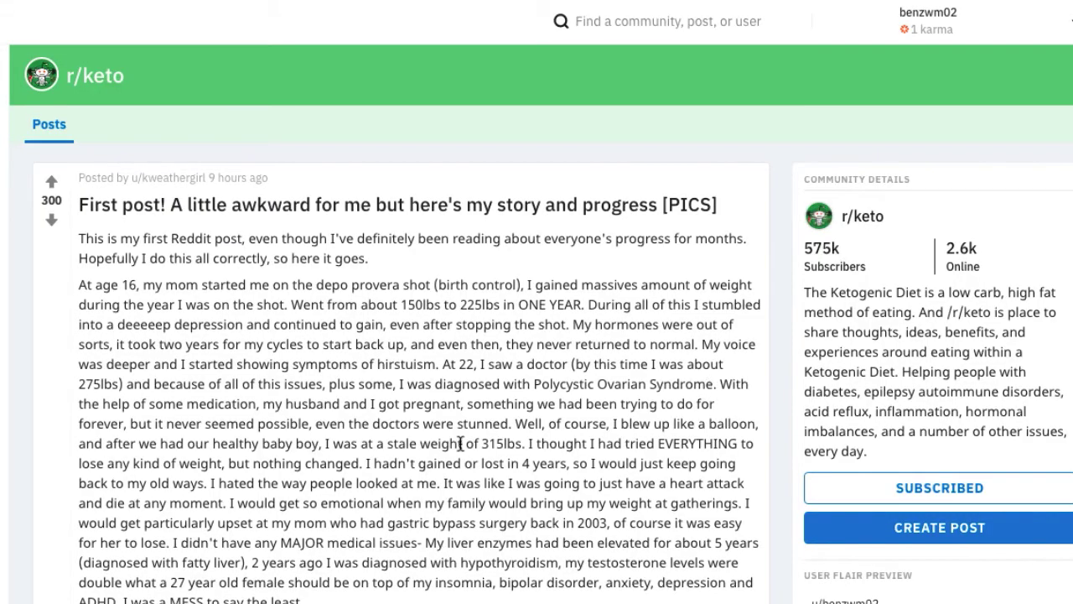
scroll(445, 462, "down", 5)
scroll(439, 472, "down", 6)
left_click(309, 384)
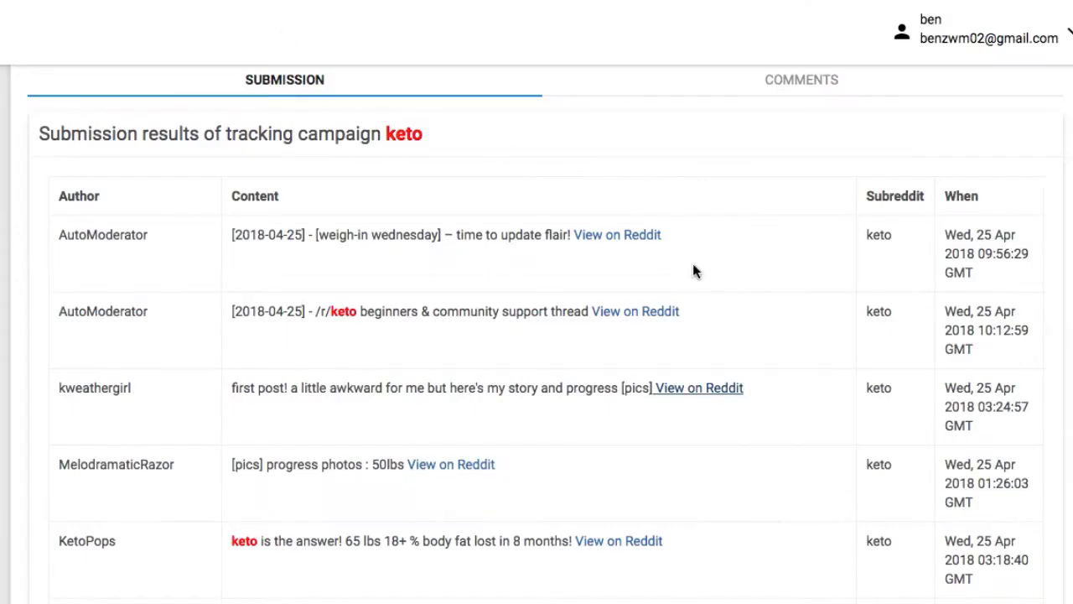
Step: Return to the keto campaign results and look through its submissions and comments
scroll(693, 265, "down", 1)
scroll(693, 263, "down", 8)
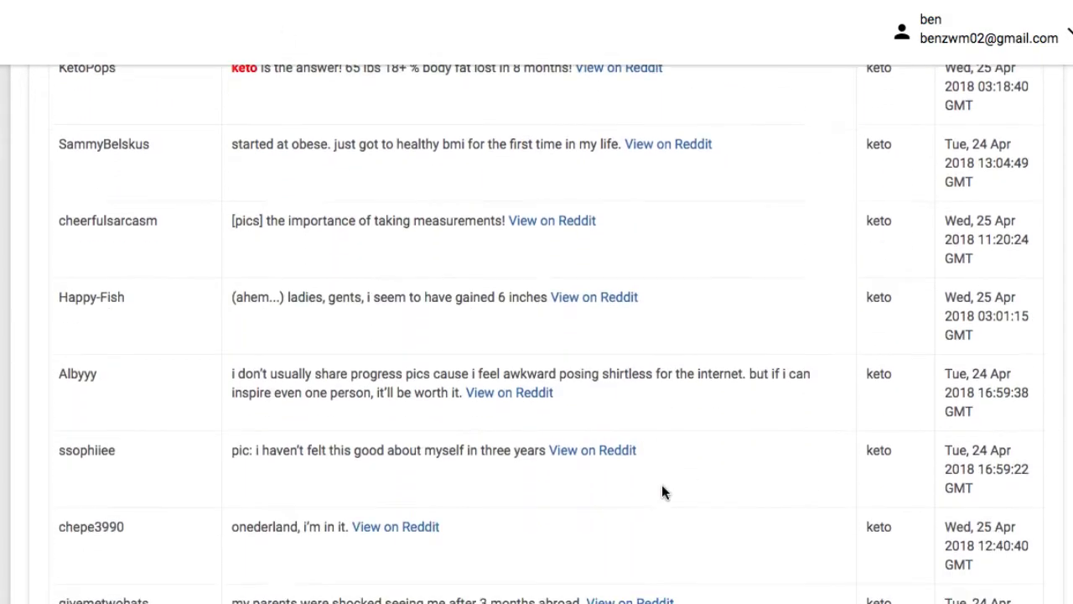
scroll(662, 492, "up", 9)
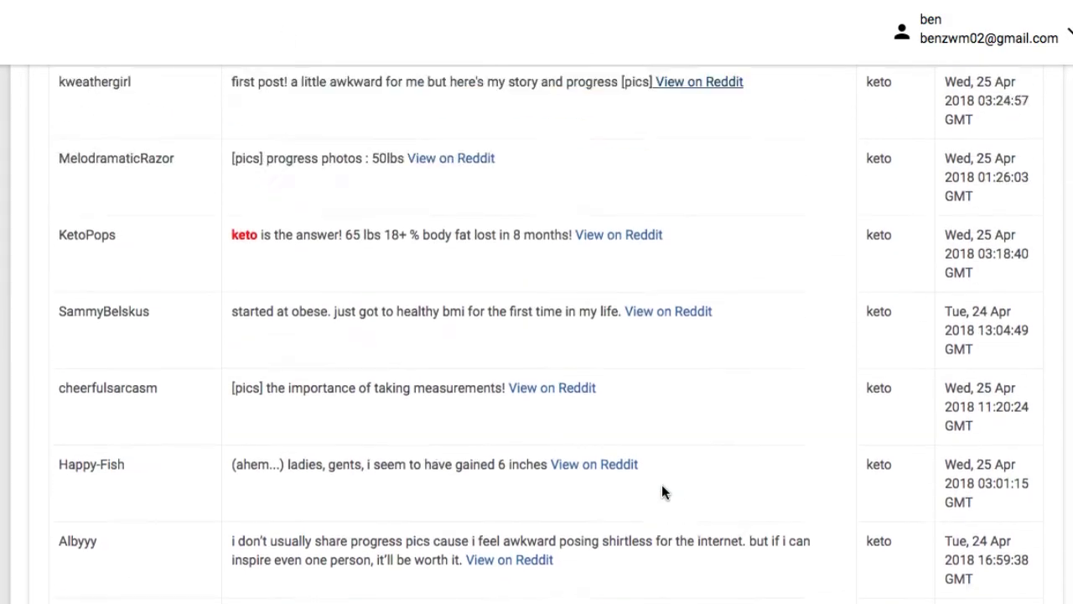
scroll(662, 491, "up", 2)
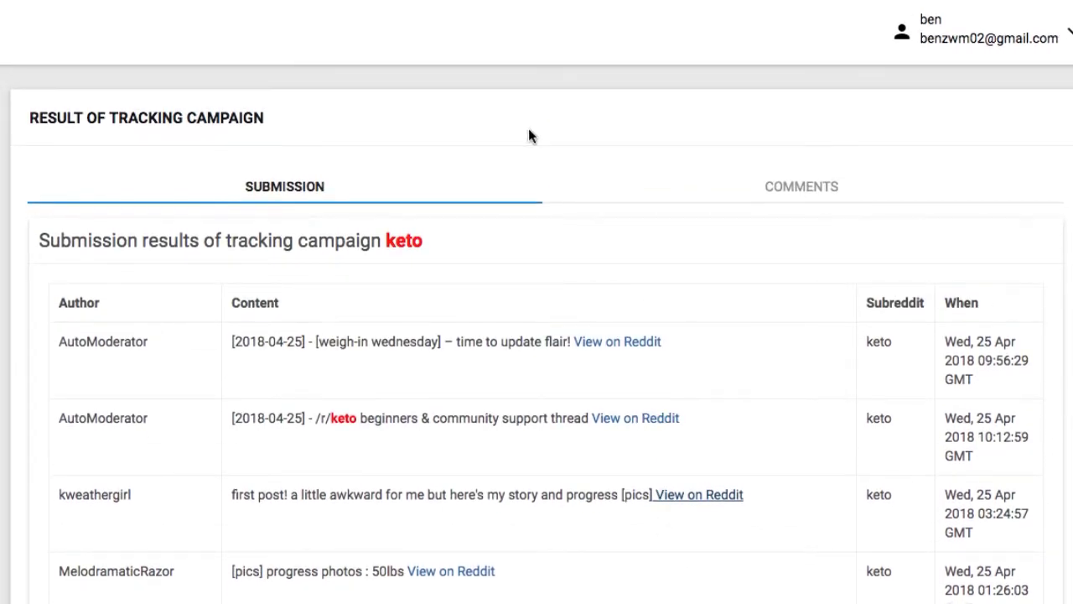
left_click(759, 194)
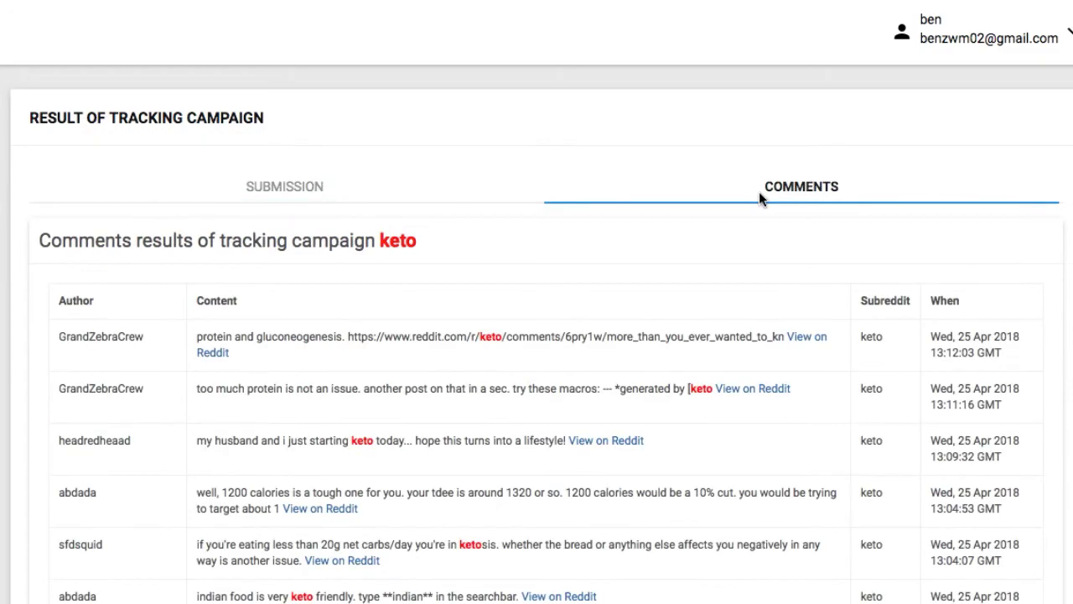
scroll(681, 425, "down", 3)
scroll(681, 425, "up", 3)
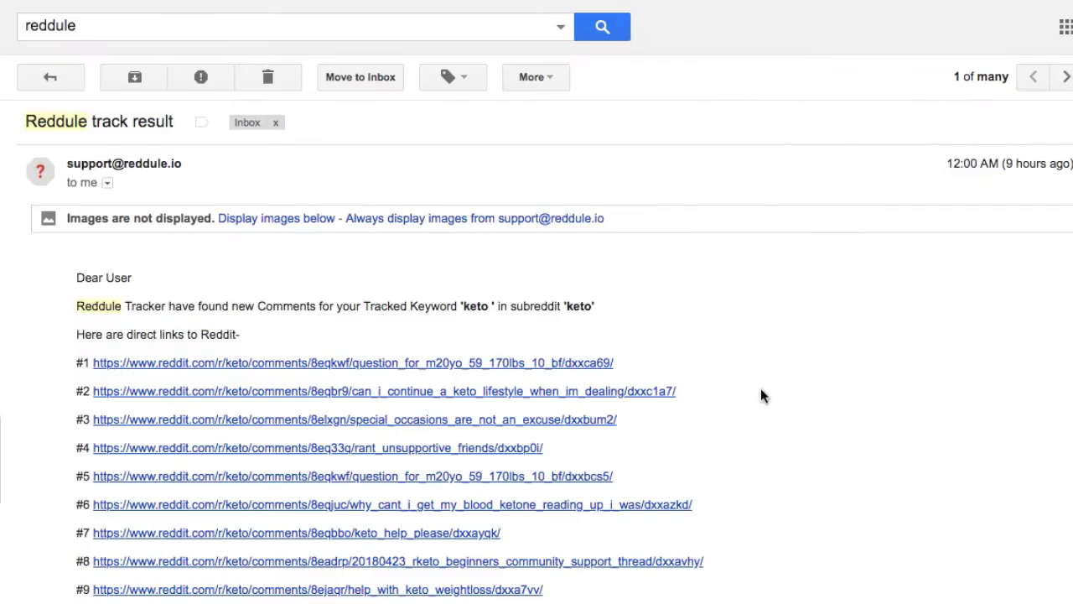
Step: Switch to Gmail and read through the "Reddule track result" email with its direct links to Reddit comments
scroll(760, 388, "down", 5)
scroll(761, 396, "up", 4)
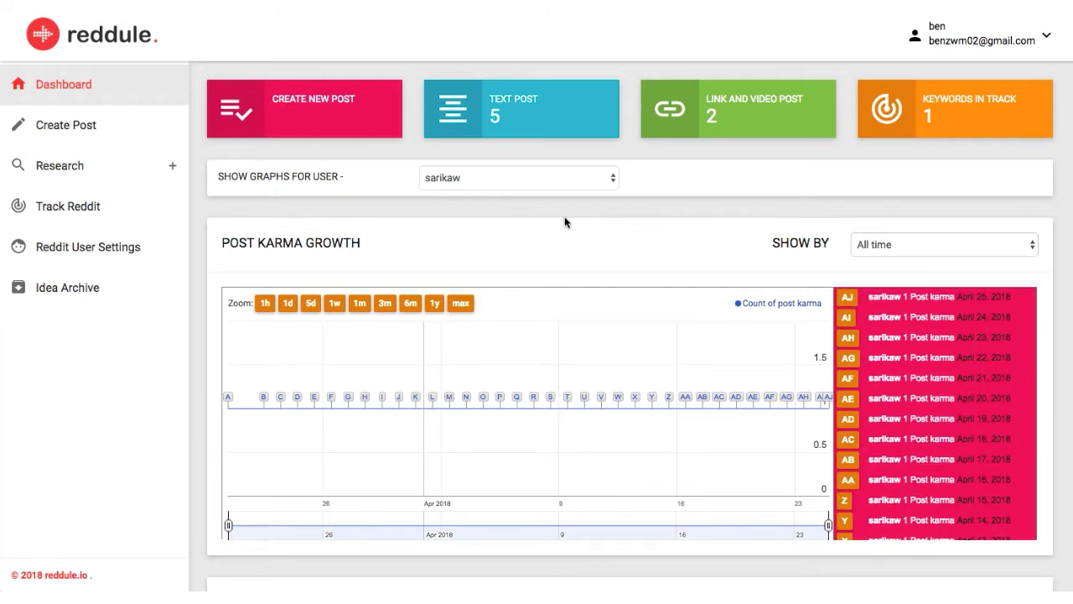
Step: Open post creation in Reddule and view the text, link and video post forms in turn
left_click(96, 129)
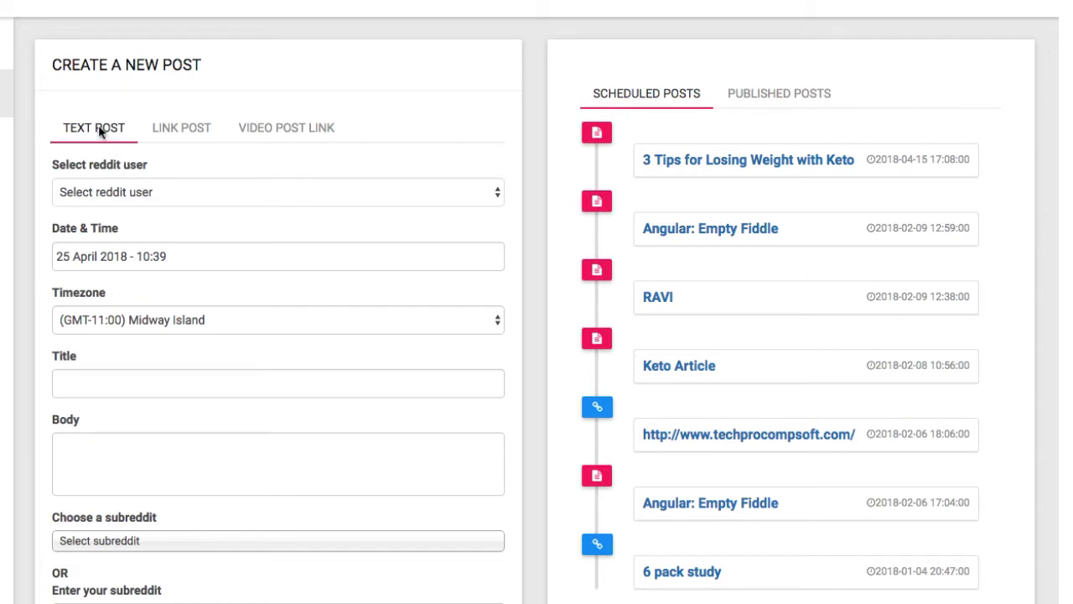
left_click(118, 433)
left_click(190, 129)
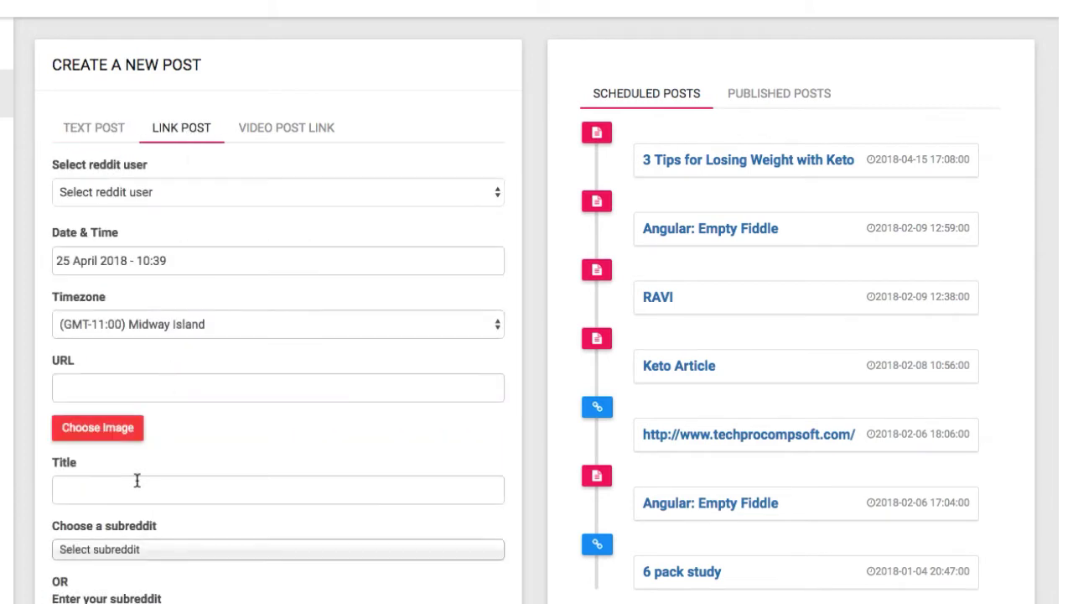
left_click(136, 378)
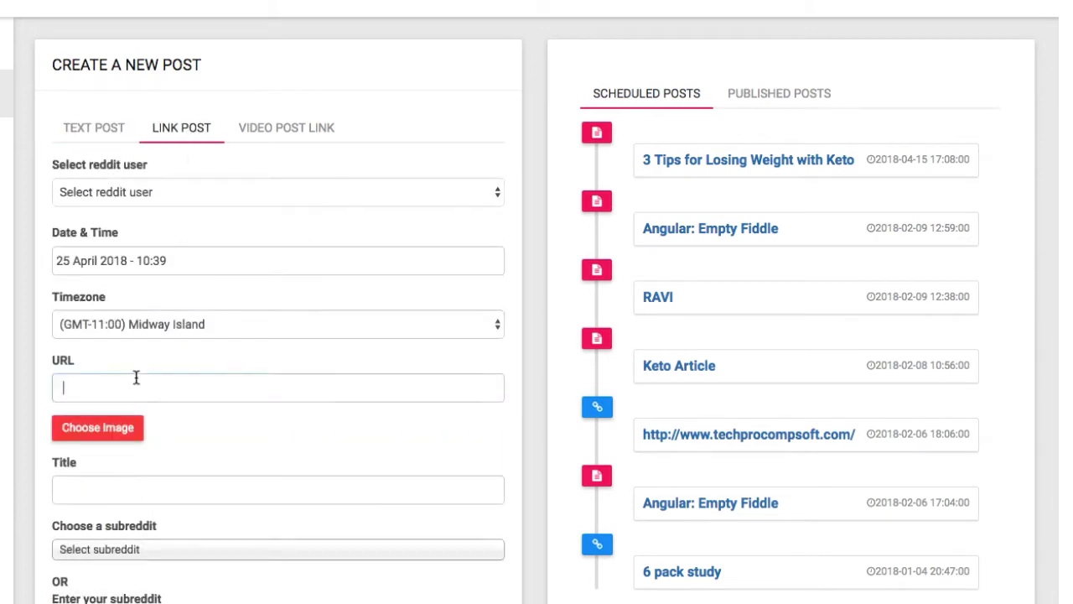
left_click(284, 143)
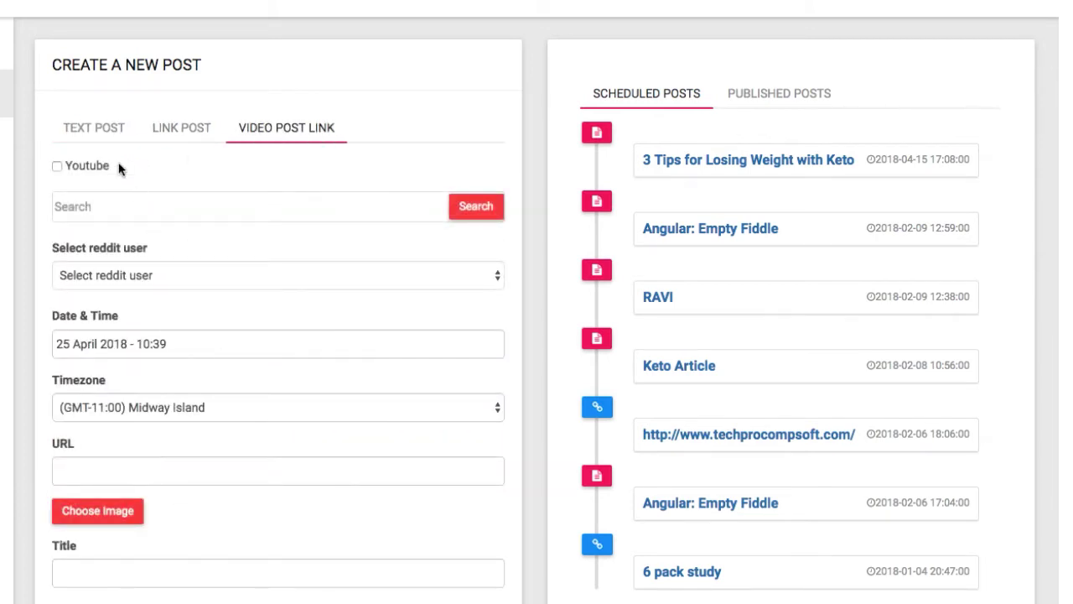
Step: Fill in a text post with the title "Title" and the body "here's the body"
left_click(95, 137)
left_click(112, 386)
type("Title")
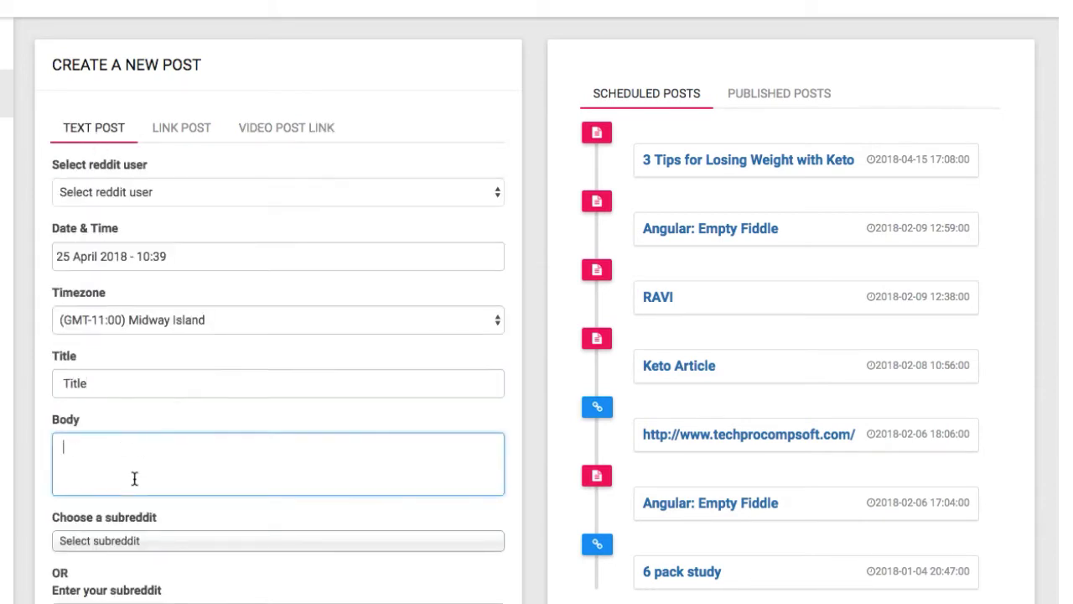
left_click(134, 478)
type("here's the body")
Step: Choose HOME DECOR QUOTE as the subreddit for the text post
scroll(48, 485, "down", 1)
scroll(48, 485, "down", 1)
left_click(76, 457)
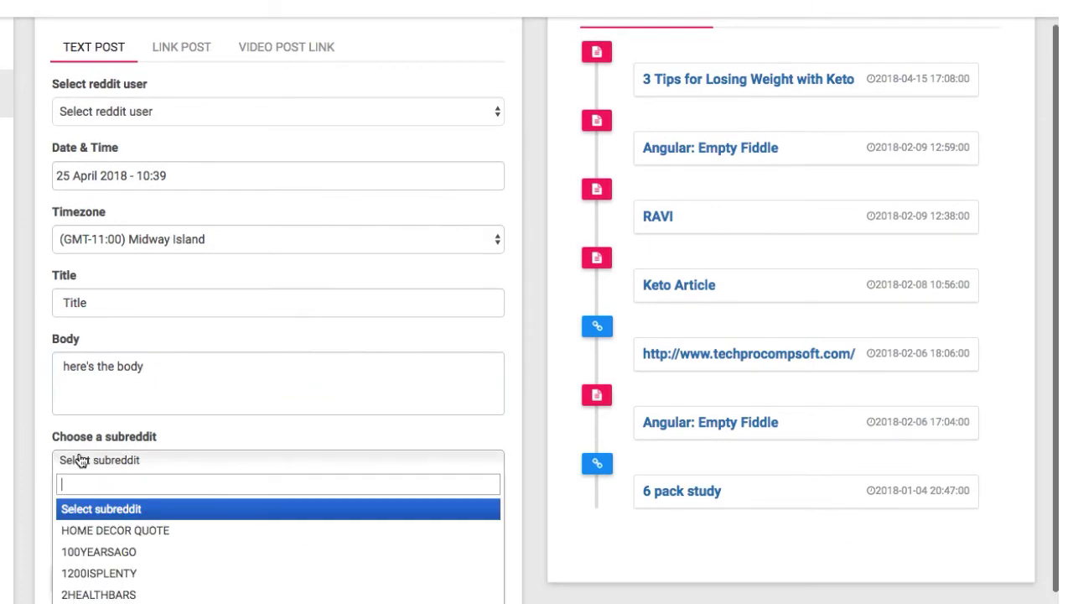
left_click(86, 531)
scroll(87, 541, "down", 1)
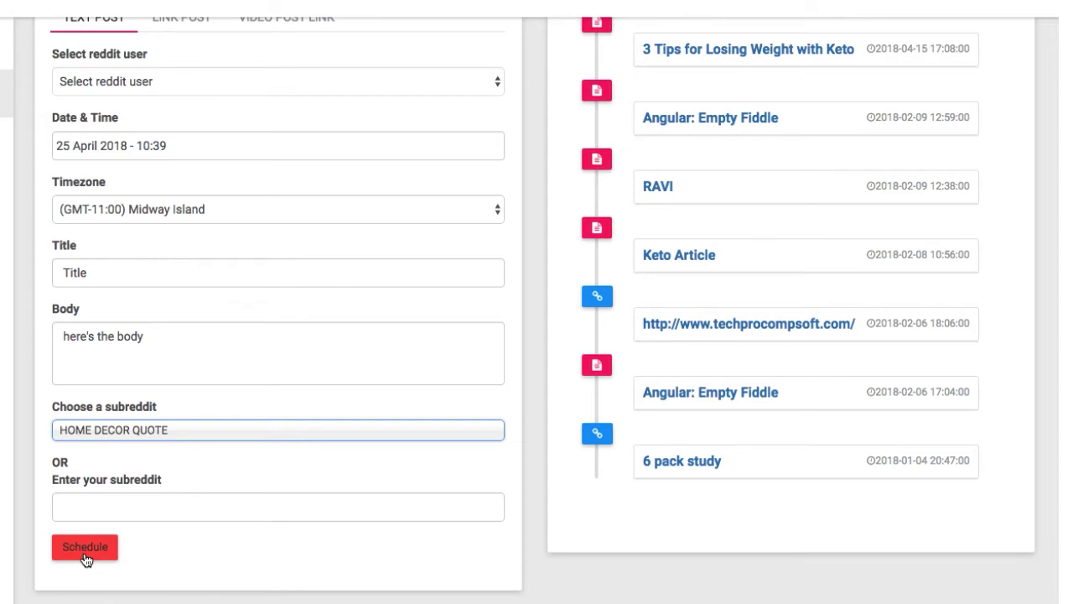
Step: Switch to a video link post with YouTube enabled and search YouTube for "keto"
scroll(85, 557, "up", 2)
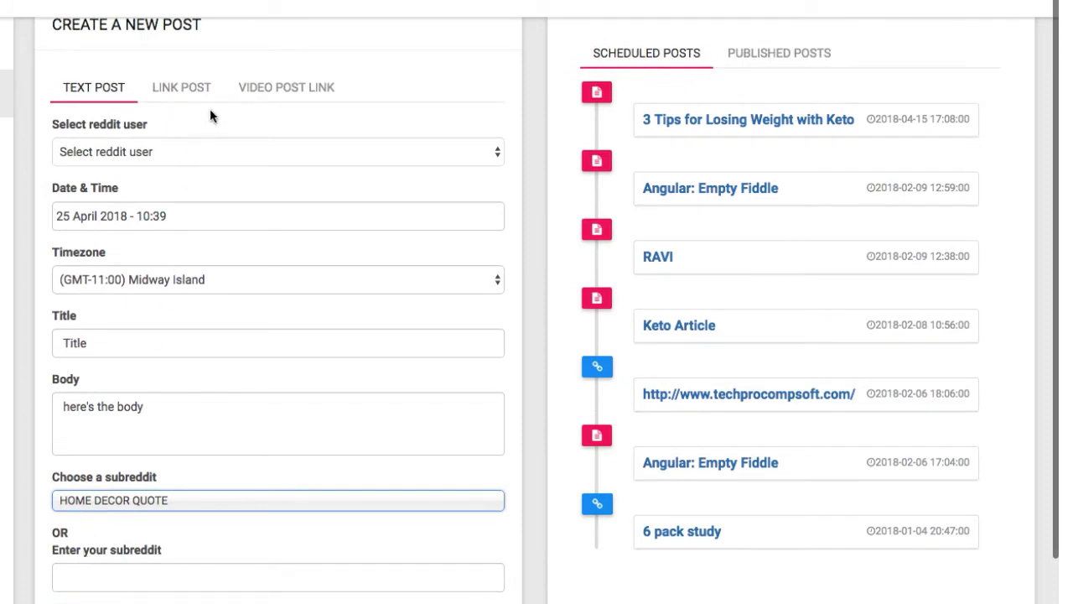
left_click(286, 87)
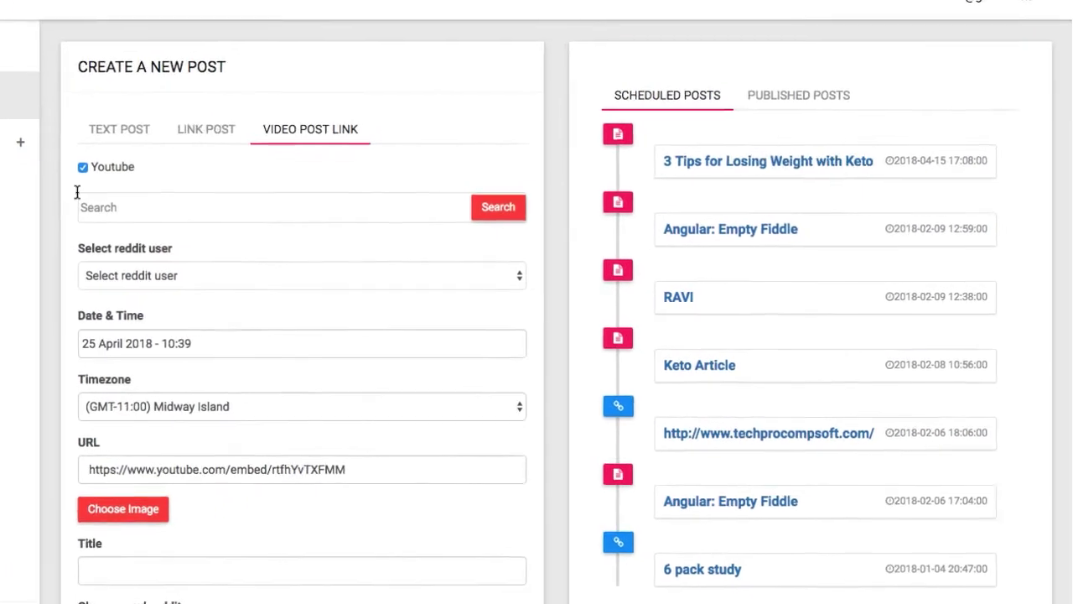
left_click(115, 207)
type("keto")
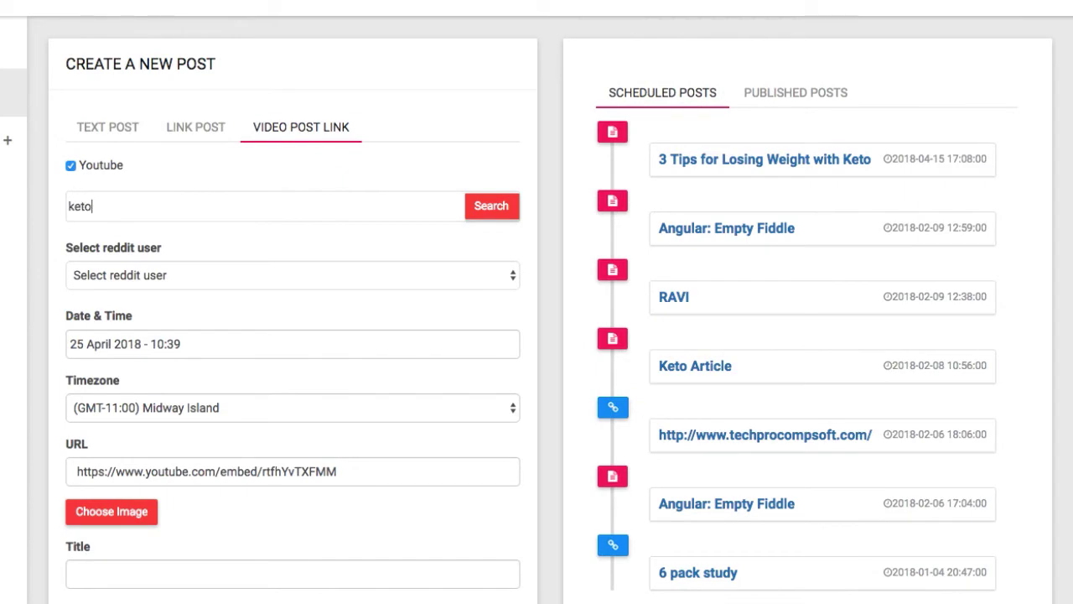
left_click(502, 208)
left_click(501, 208)
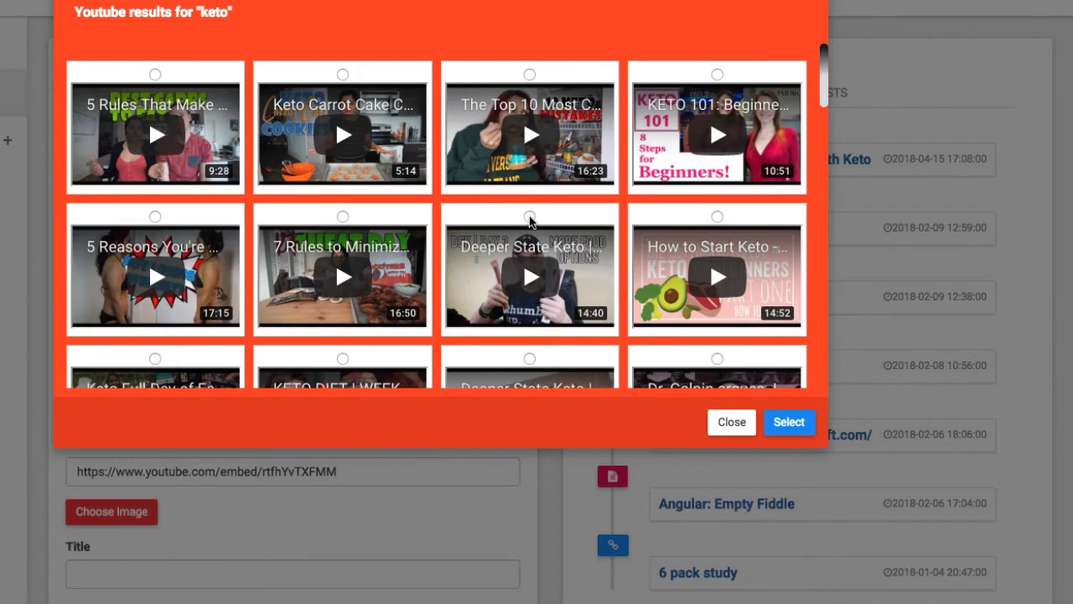
Step: Select the 14:40 "Deeper State Keto" video for the post and schedule it with "keto" as the entered subreddit
left_click(529, 217)
left_click(786, 423)
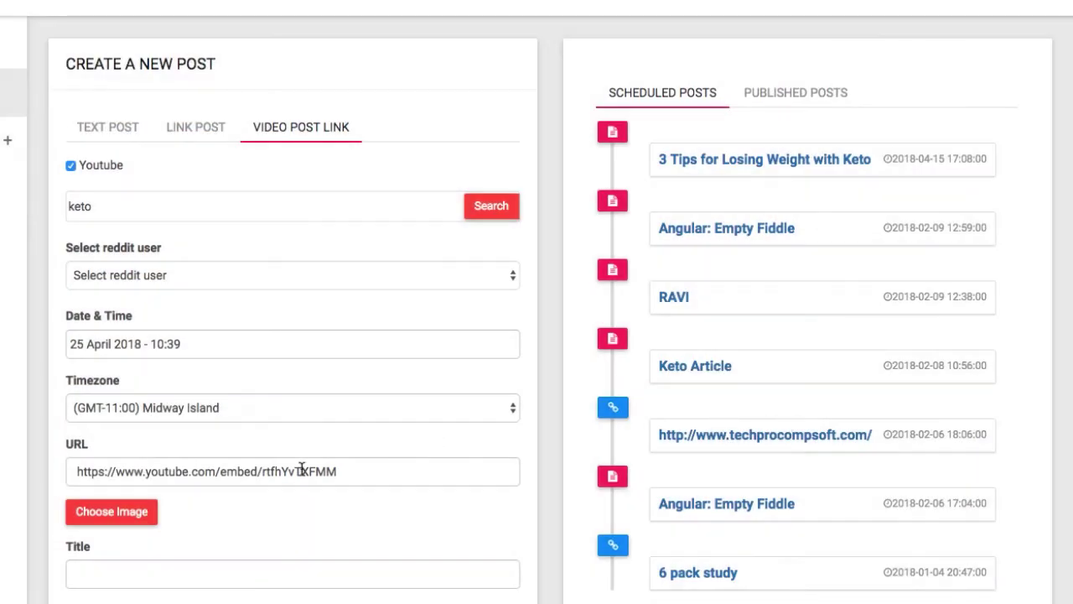
scroll(300, 469, "down", 3)
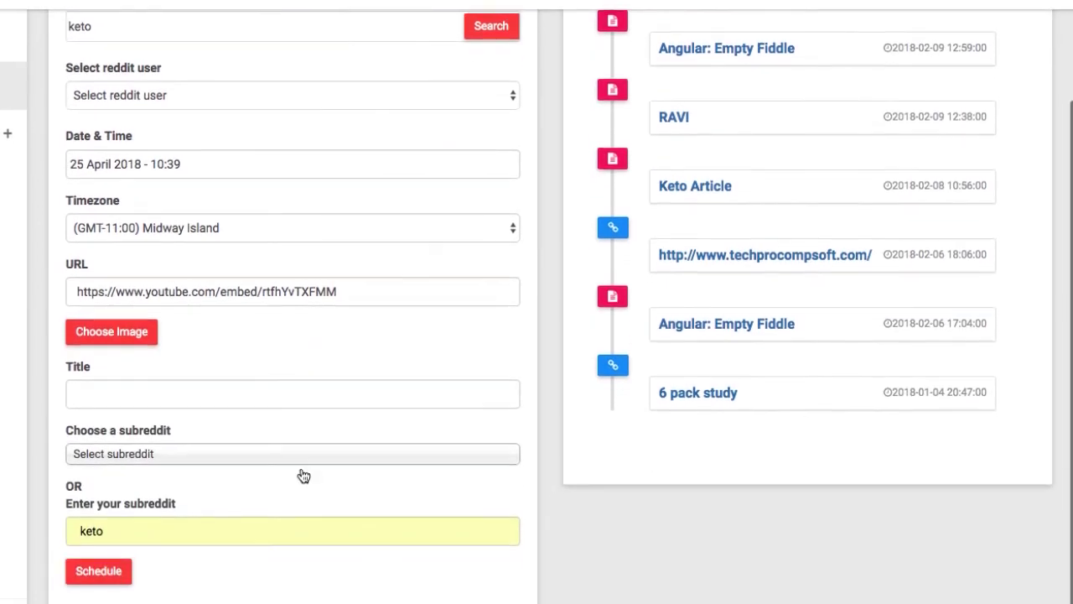
left_click(110, 538)
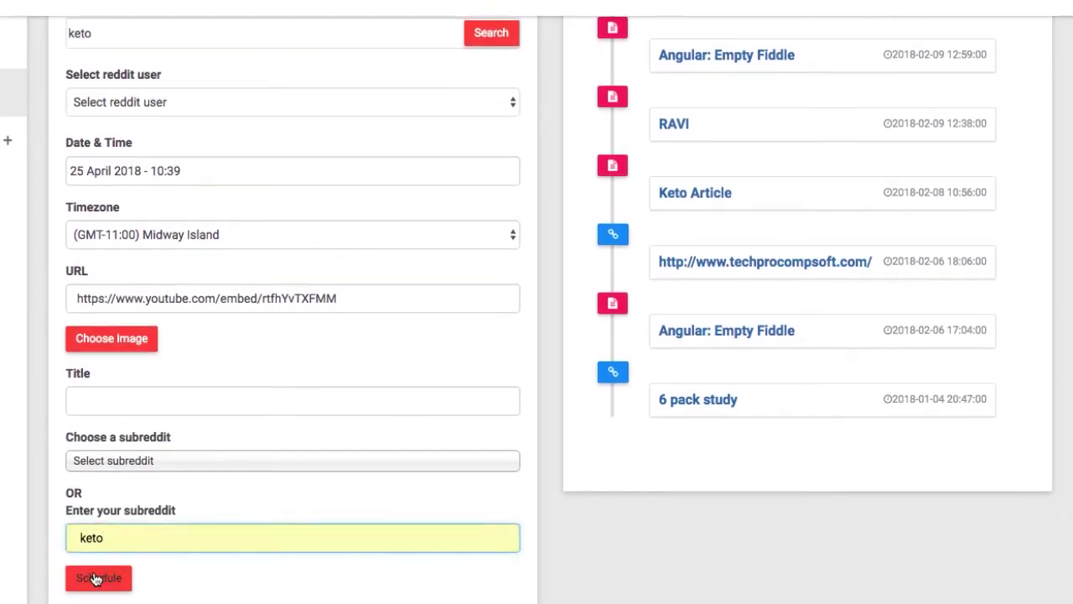
left_click(87, 582)
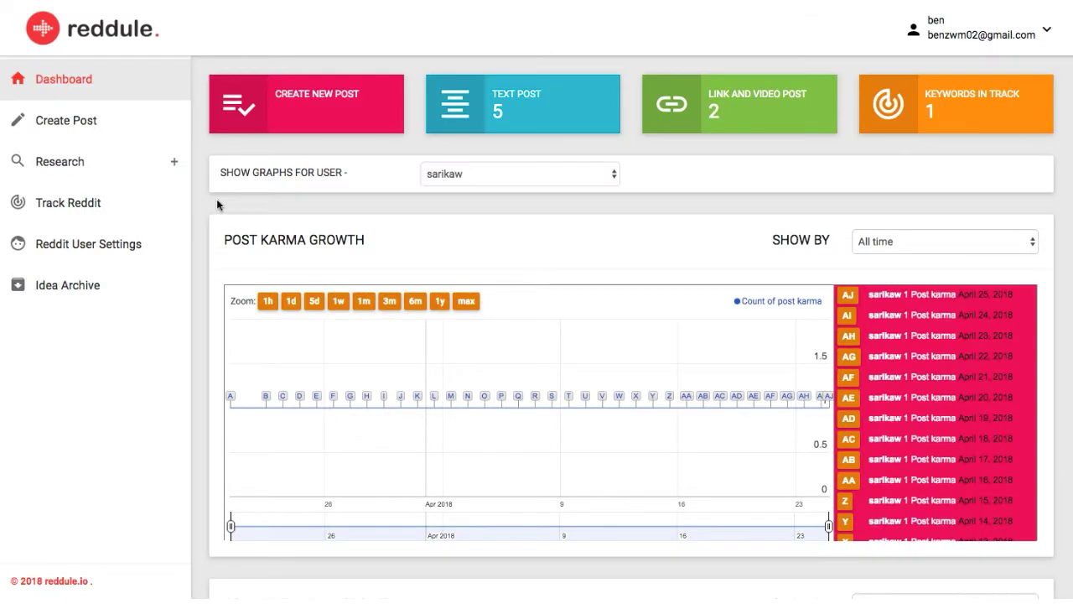
Step: Open the Idea Archive and look through the posts saved in the extension archive
left_click(74, 291)
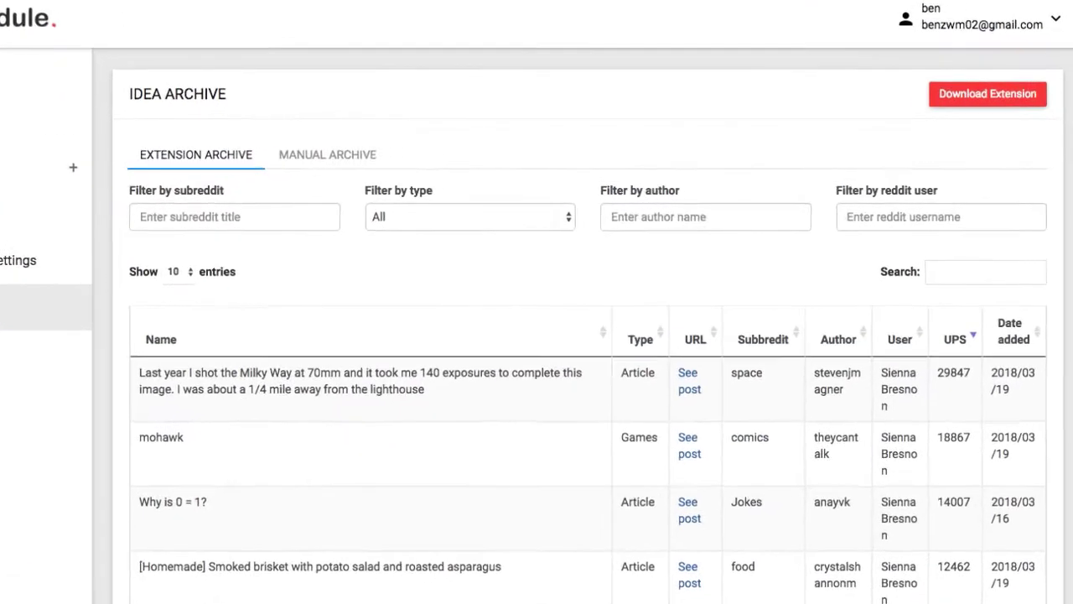
scroll(627, 344, "down", 2)
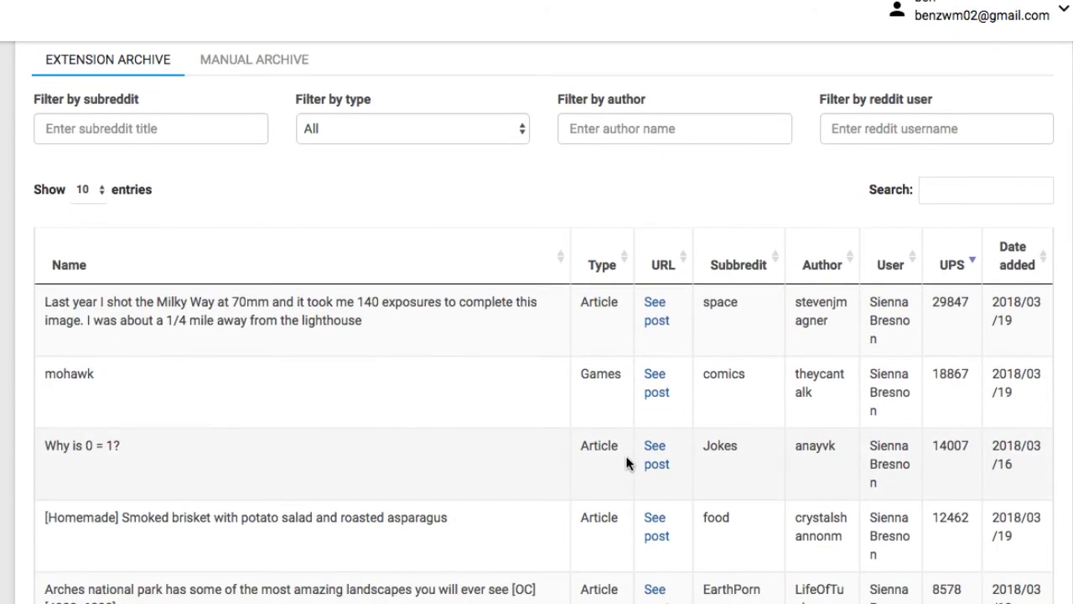
Step: Save the "The oriental dwarf kingfisher" post from the pics subreddit to Reddule as an Article, and look through the extension archive
scroll(626, 457, "up", 2)
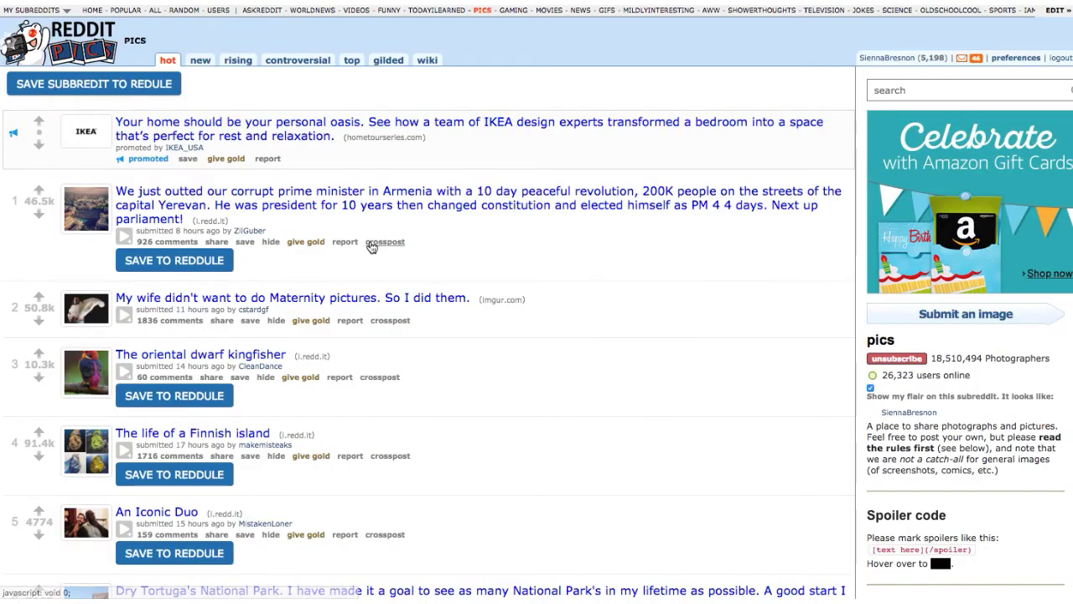
scroll(371, 247, "down", 2)
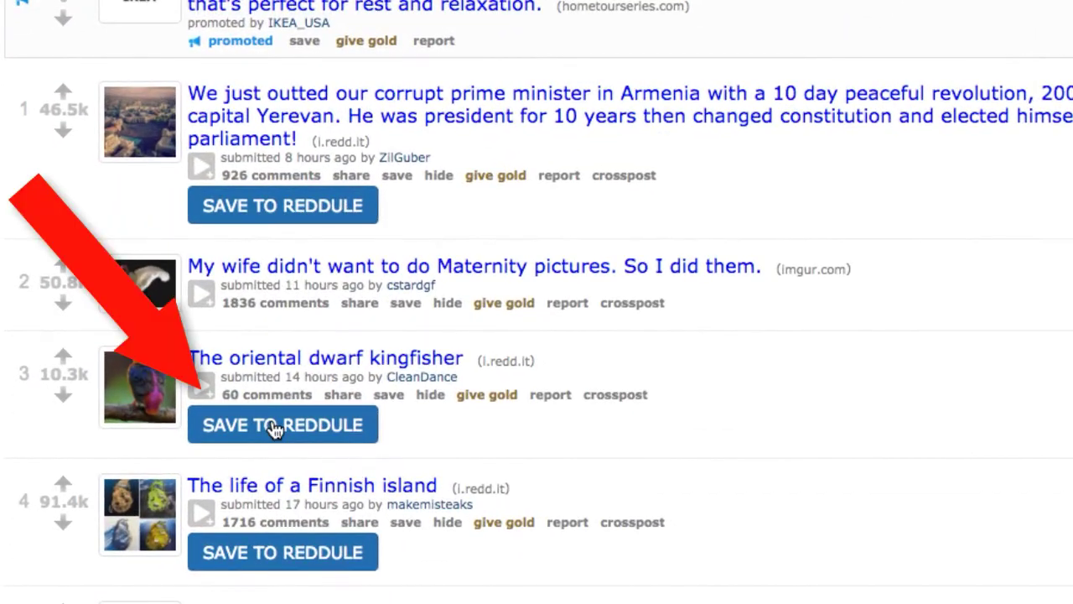
left_click(176, 298)
left_click(575, 148)
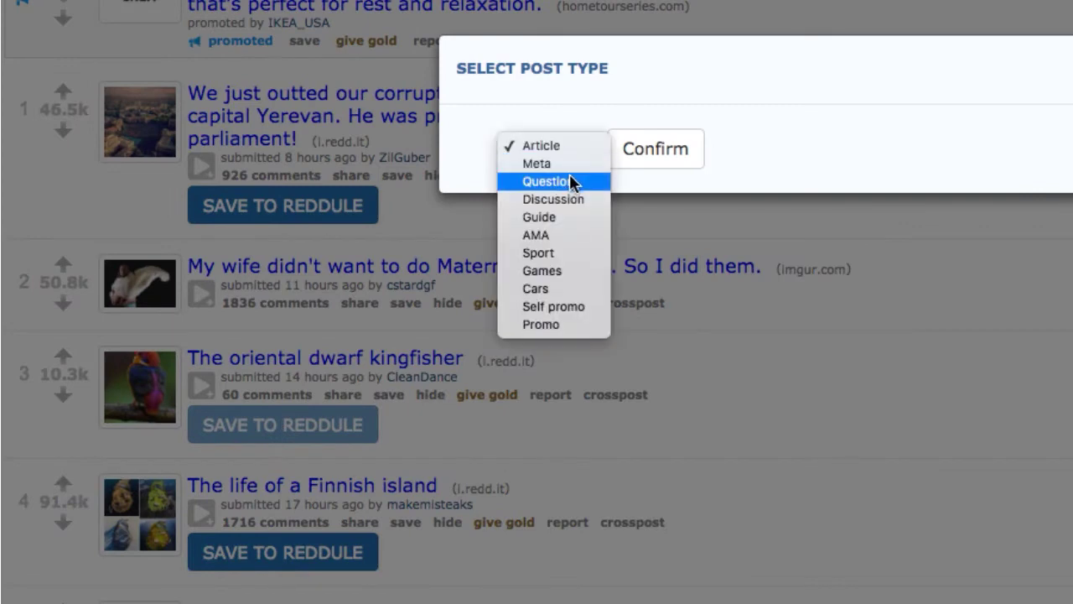
left_click(558, 121)
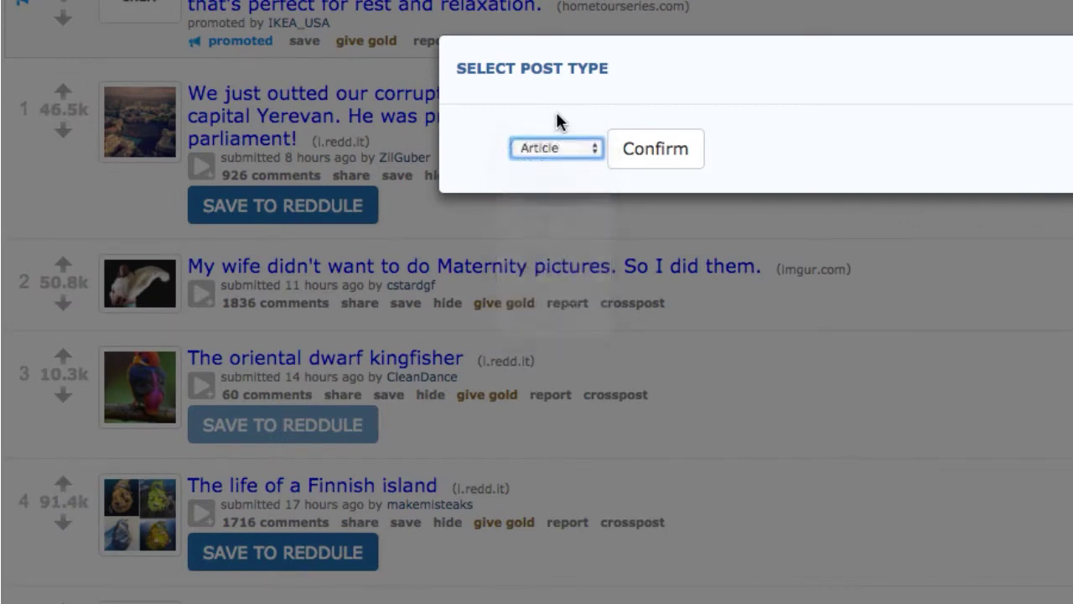
left_click(654, 151)
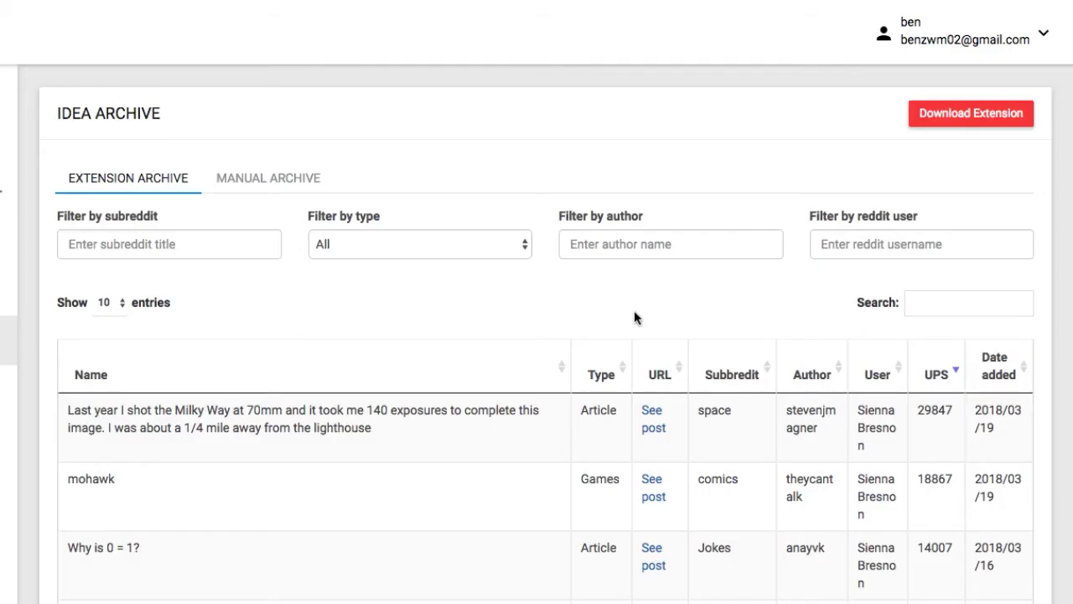
scroll(634, 317, "down", 4)
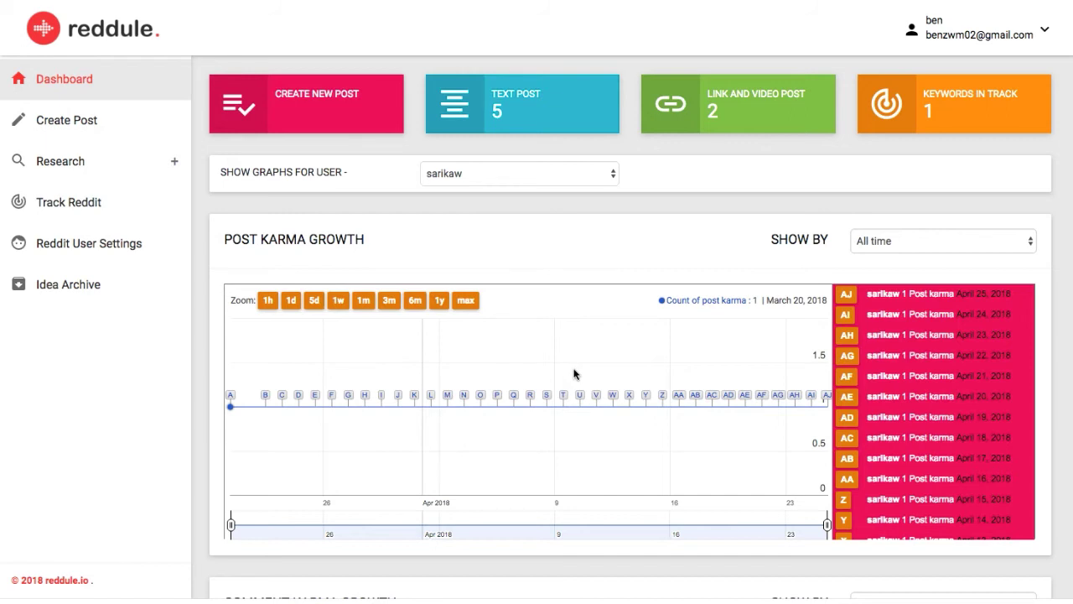
Step: Open the Discover Subreddits research tool and show subreddit suggestions based on "paleo"
left_click(171, 163)
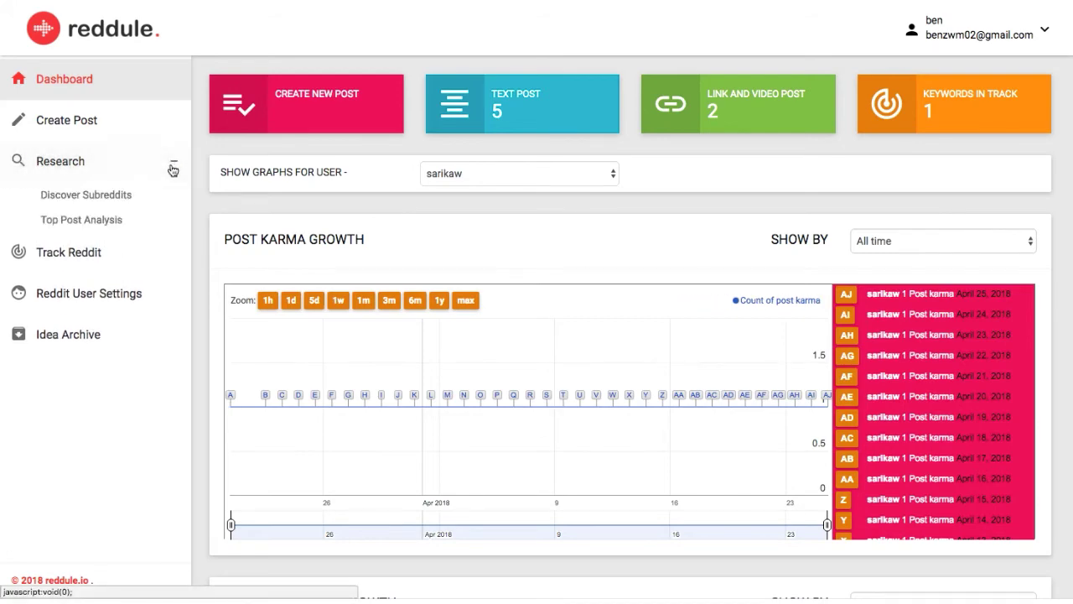
left_click(101, 205)
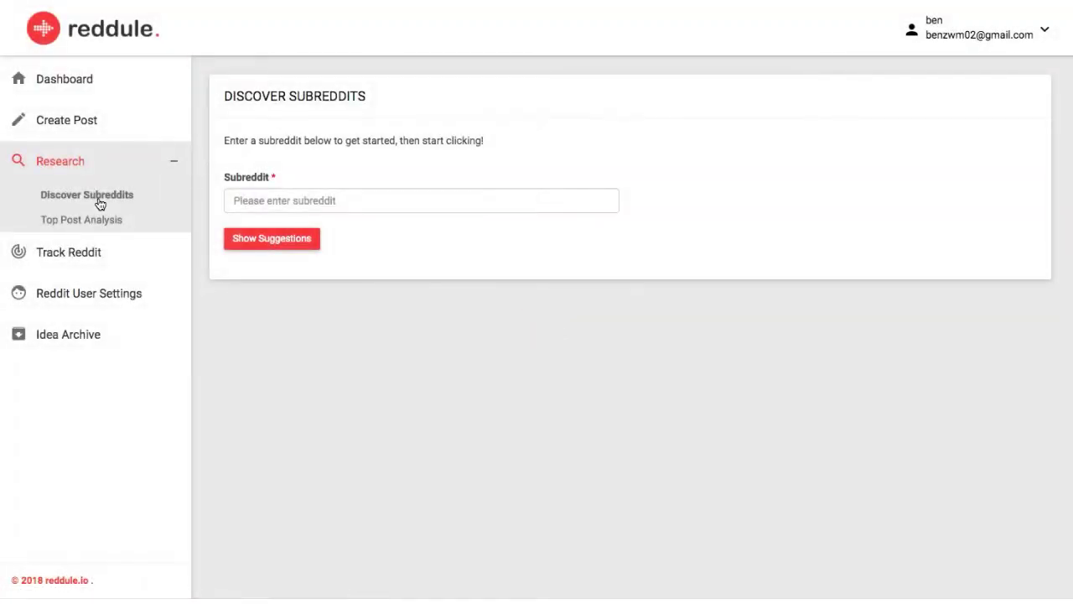
left_click(250, 199)
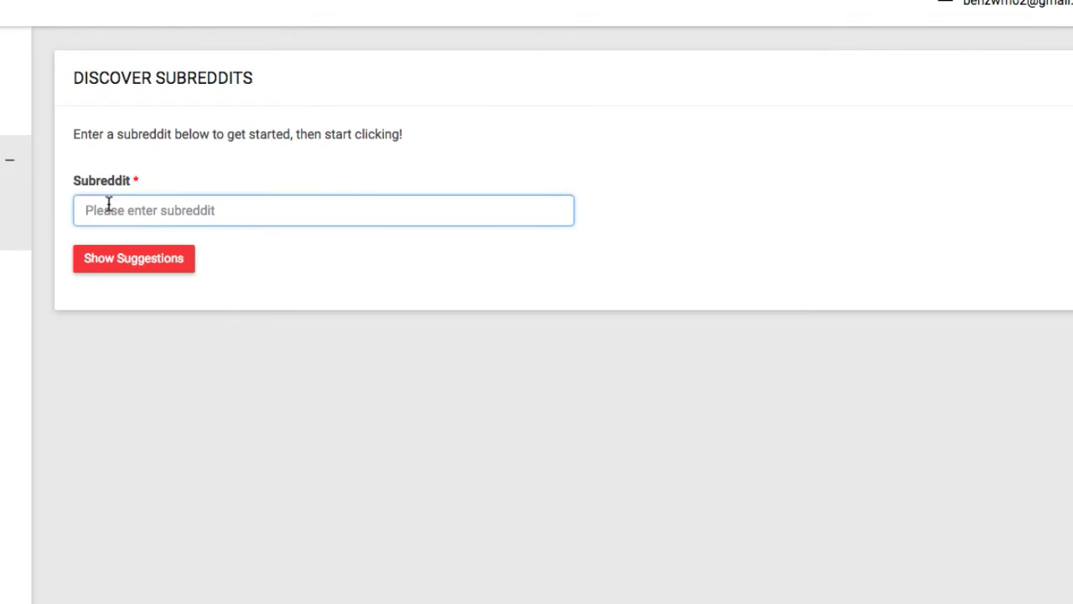
type("pale")
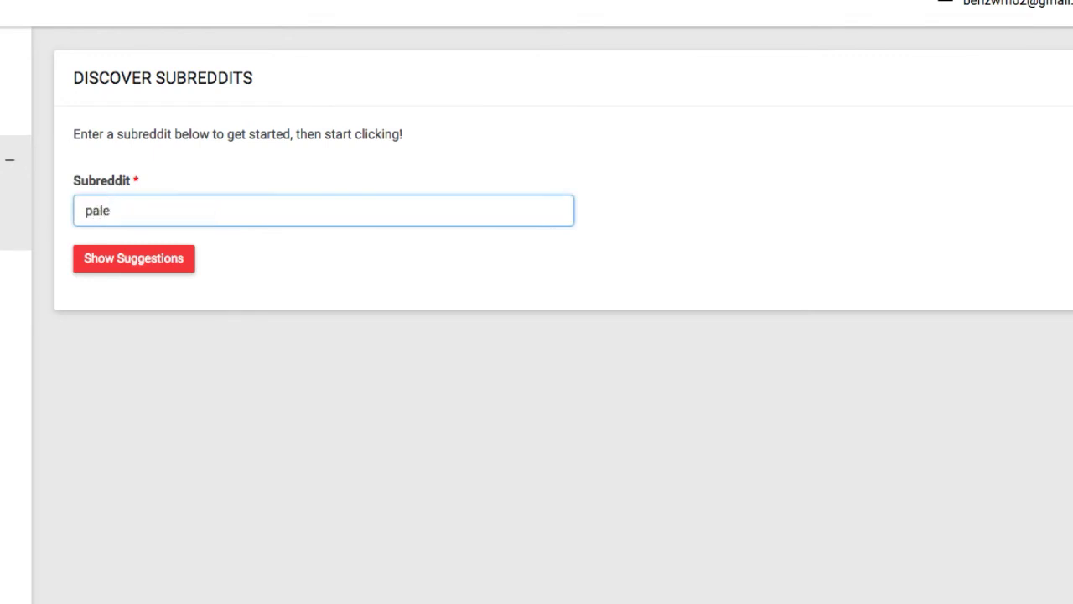
type("o")
left_click(124, 257)
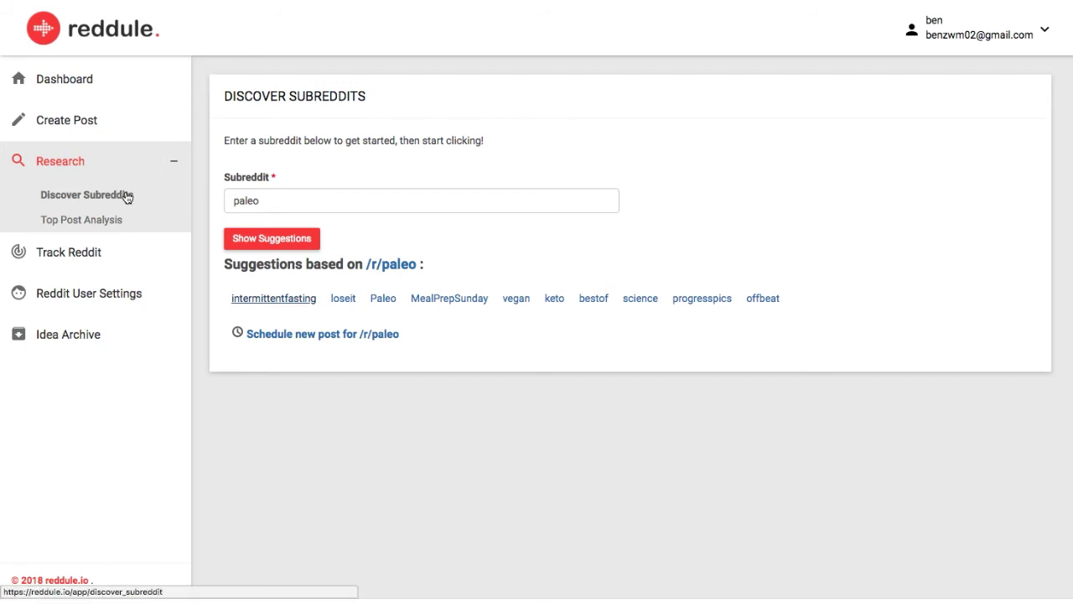
Step: Run a Top Post Analysis of traffic for the "keto" subreddit and examine the best posting times and top-post charts
left_click(98, 222)
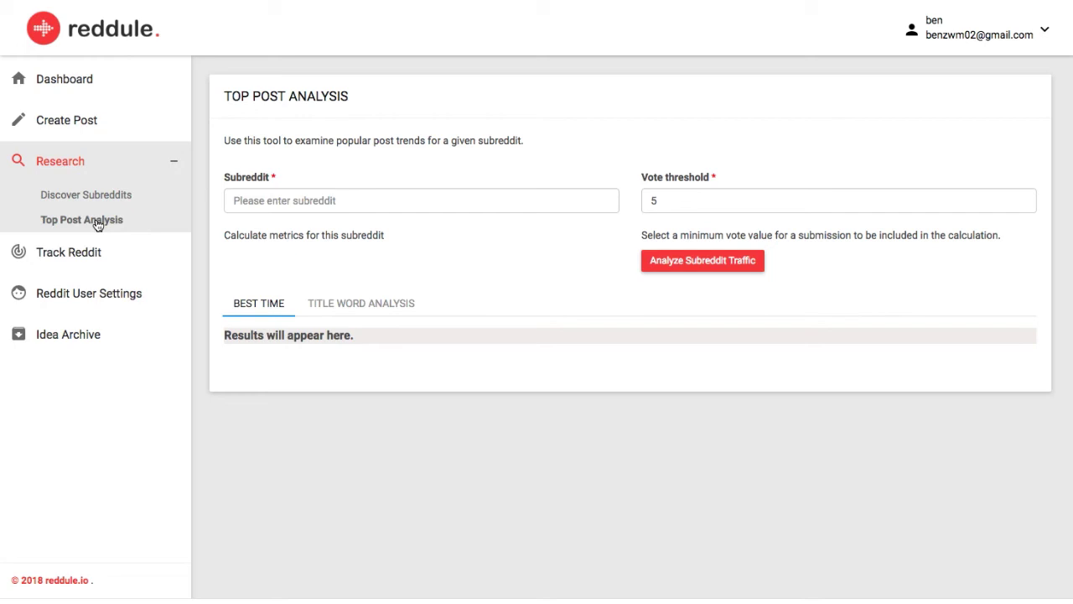
left_click(237, 200)
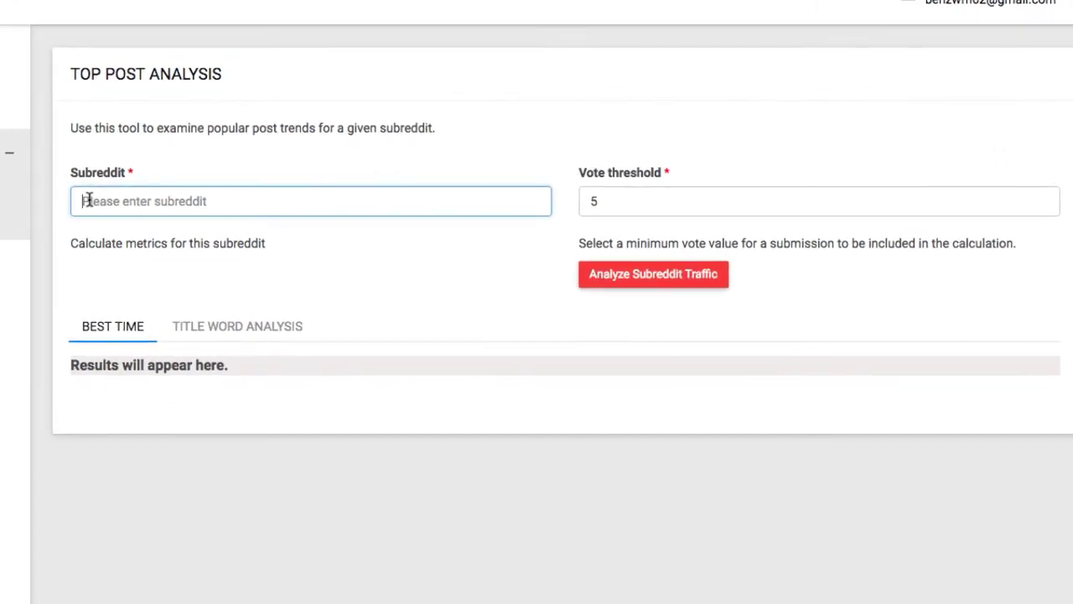
type("keto")
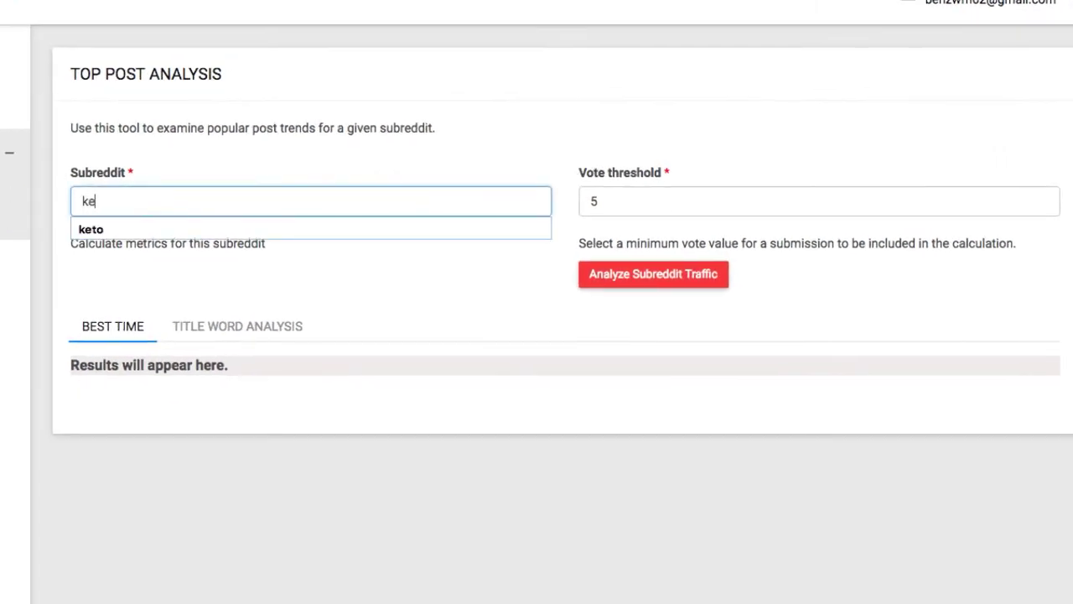
left_click(662, 275)
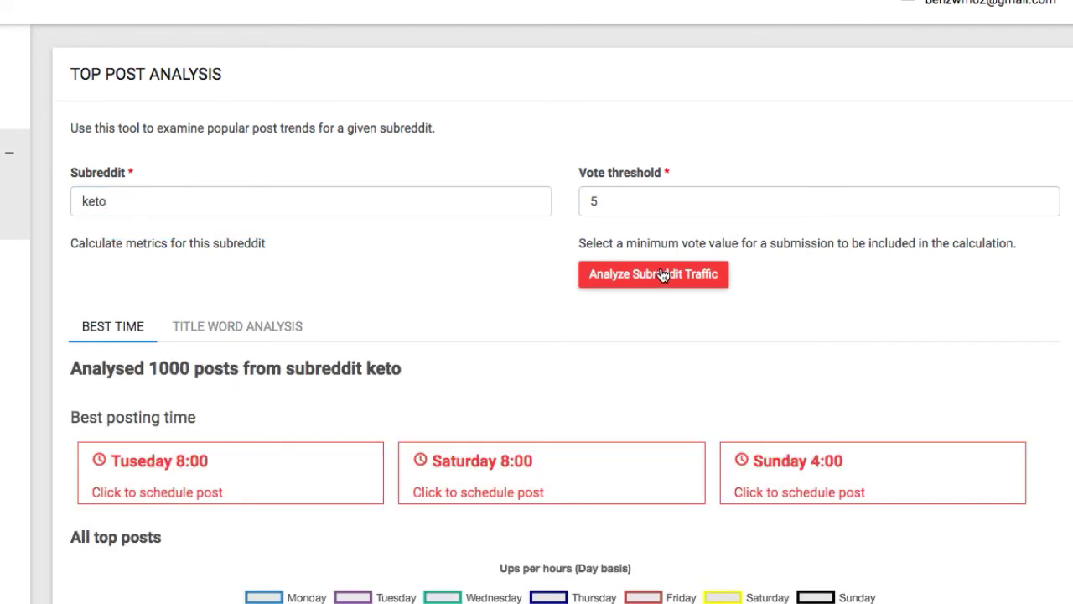
scroll(50, 367, "down", 4)
scroll(51, 362, "down", 2)
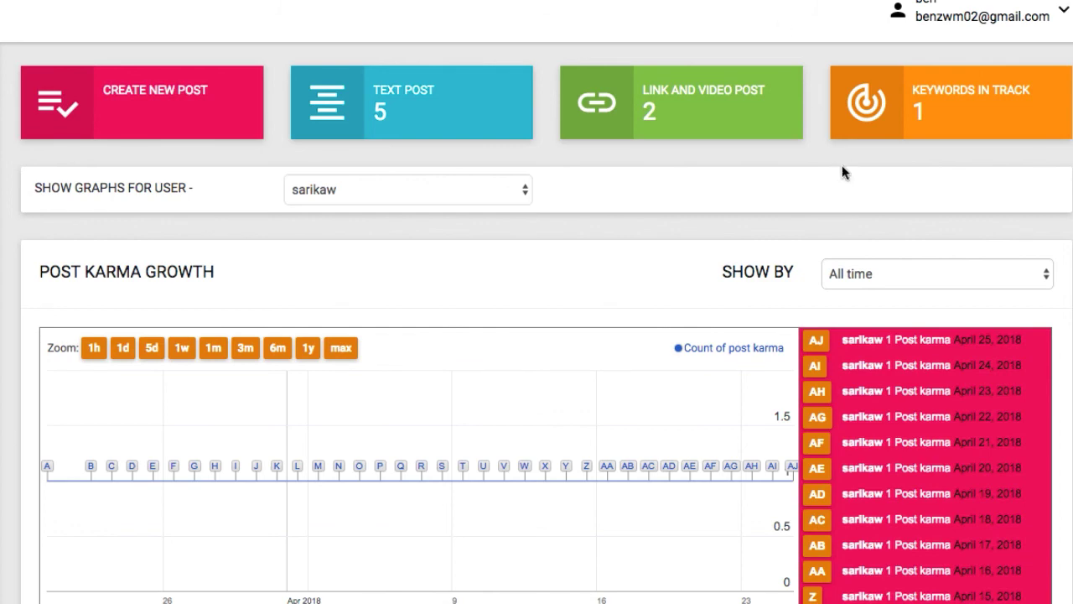
Step: Examine the dashboard's Post Karma Growth graph, its time-range options and its dated karma entries
scroll(843, 172, "down", 3)
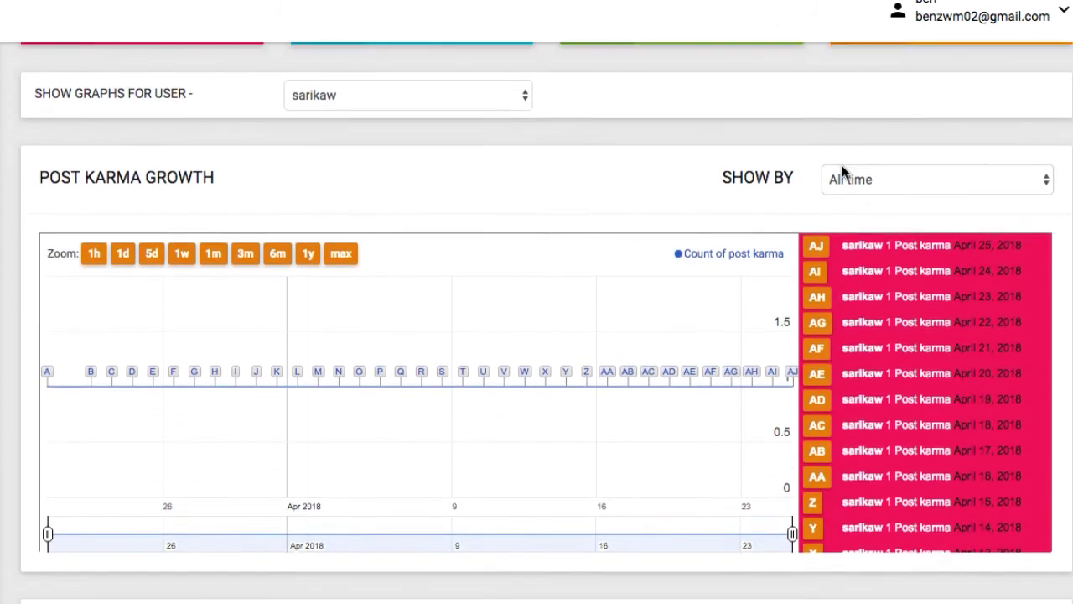
scroll(842, 172, "down", 2)
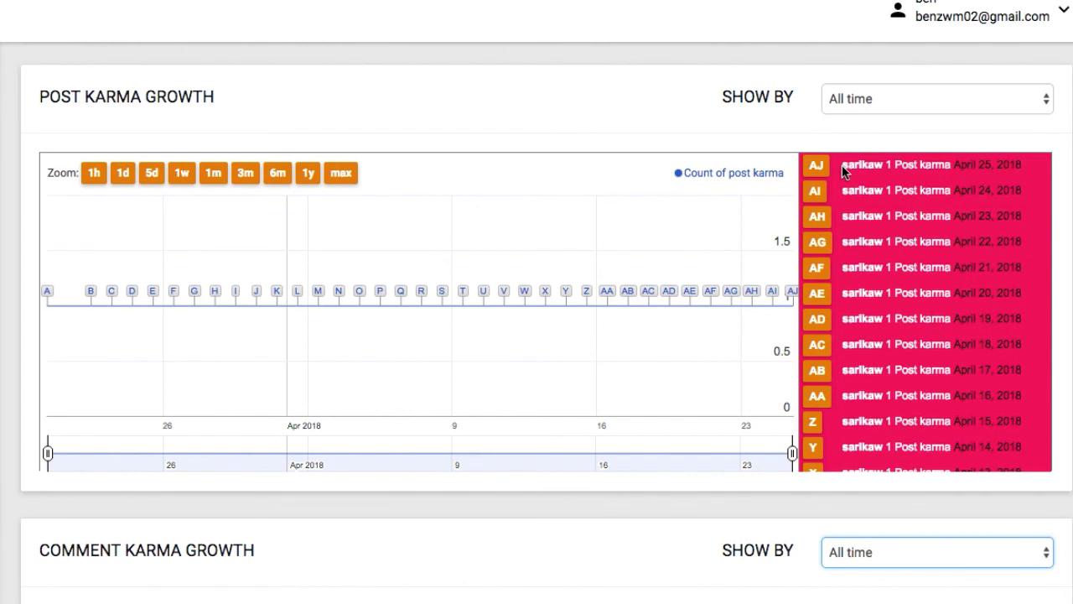
left_click(882, 98)
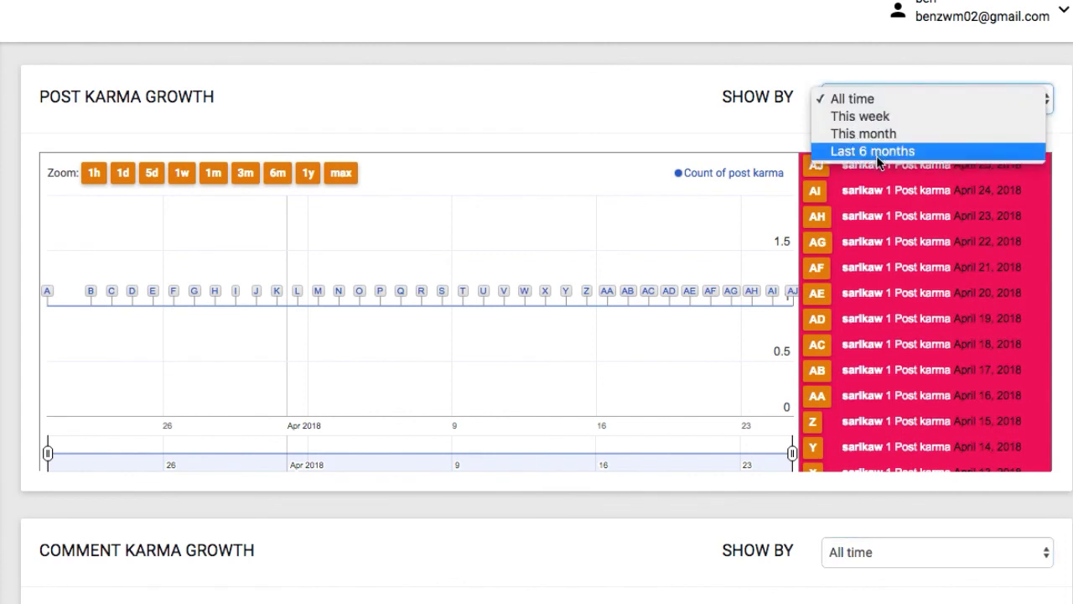
left_click(874, 99)
scroll(863, 302, "down", 2)
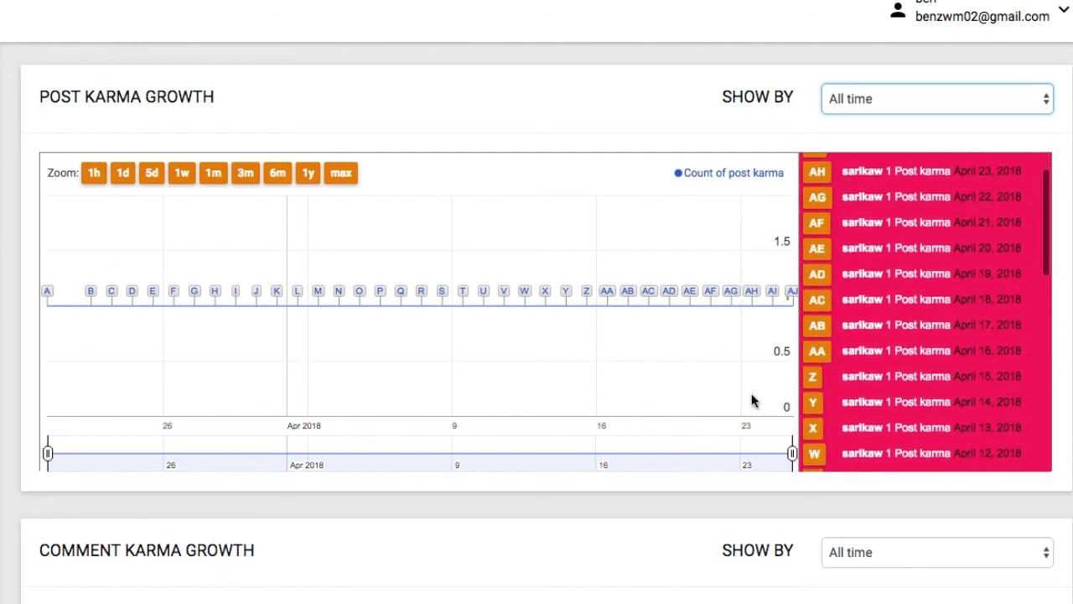
scroll(700, 424, "down", 2)
Step: Examine the Comment Karma Growth graph and the time ranges it can be shown by, keeping All time
scroll(693, 429, "down", 5)
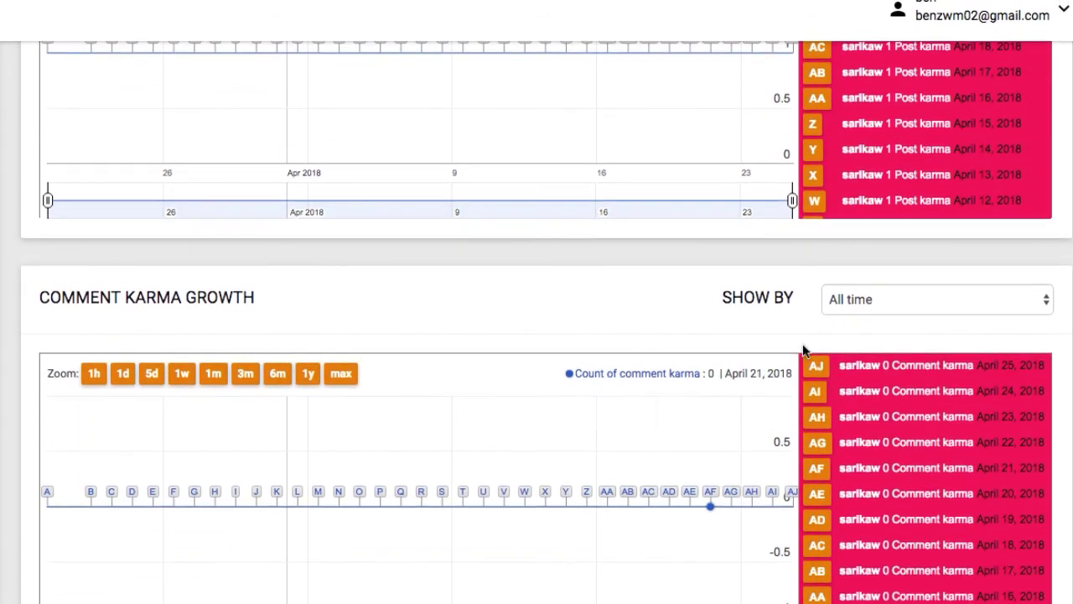
left_click(863, 309)
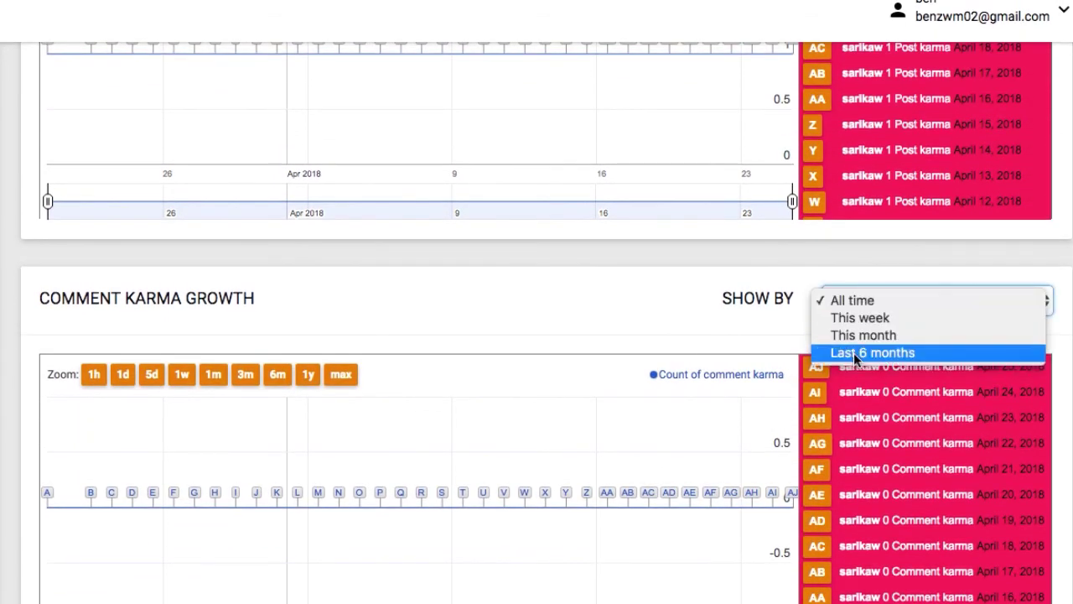
left_click(692, 256)
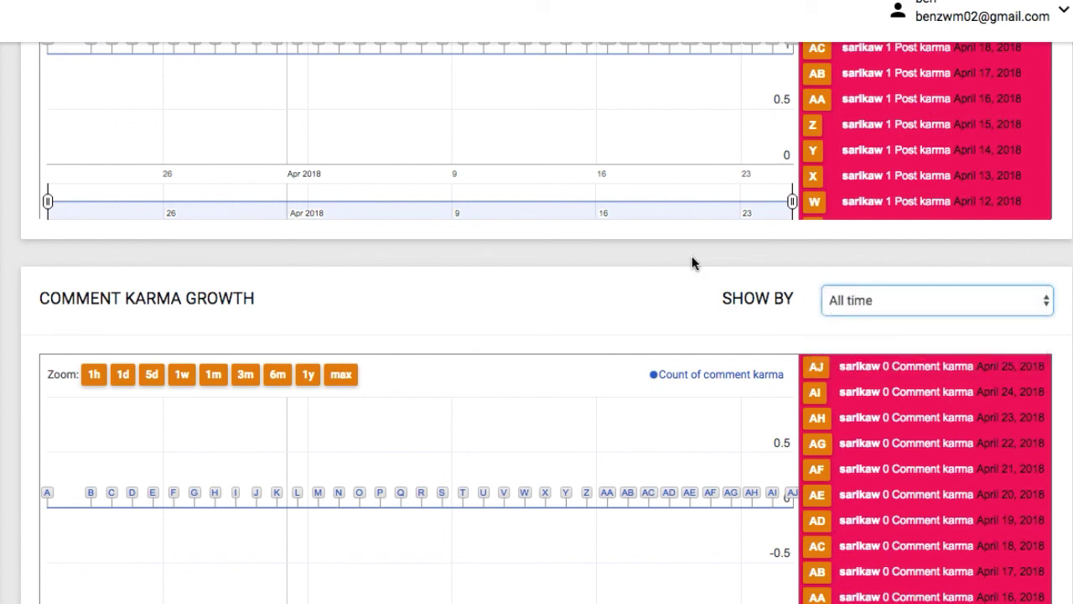